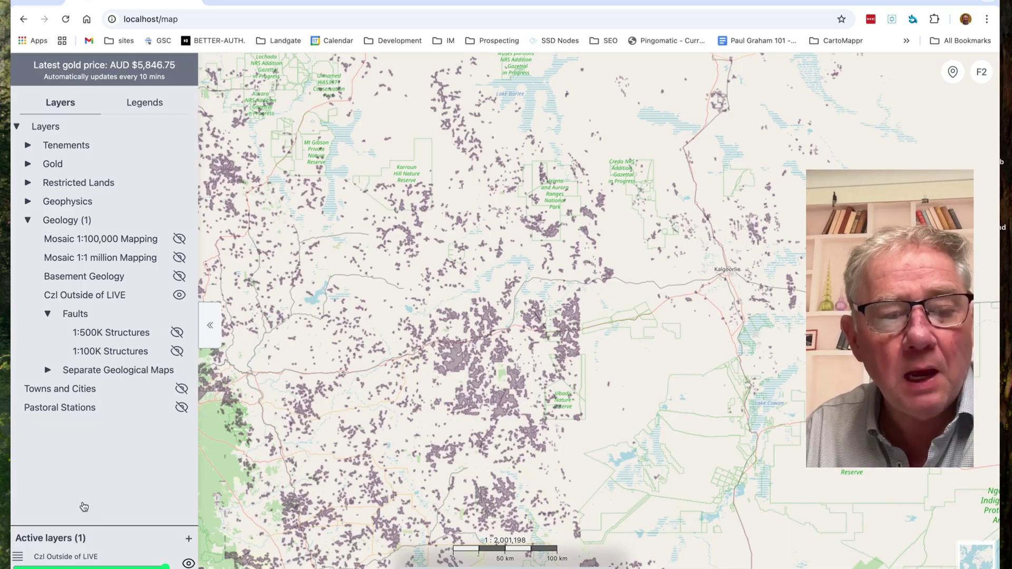
# Step: Pan the map right and up until Perth and the west coast appear
pyautogui.moveTo(428, 290); pyautogui.dragTo(508, 249)
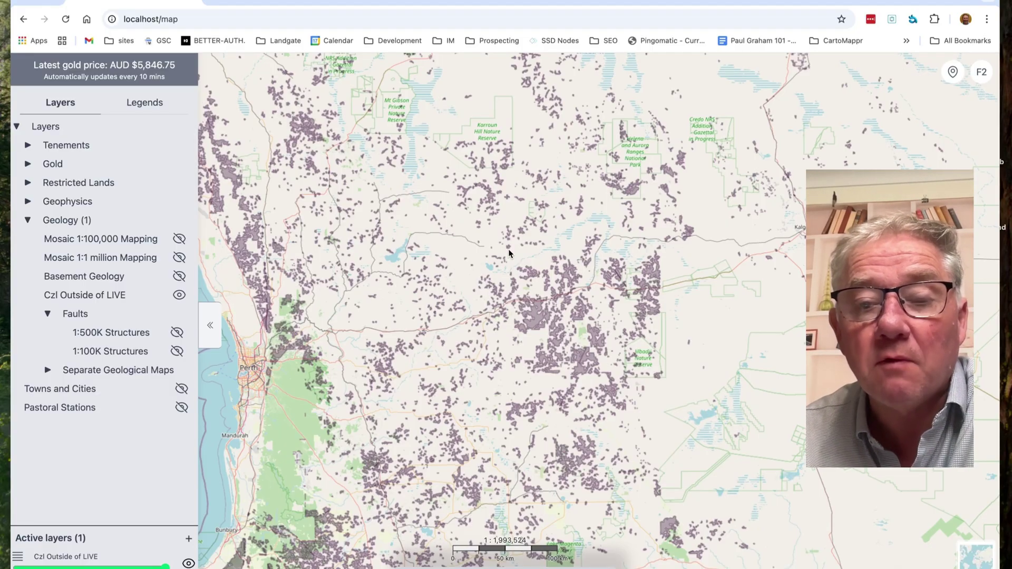
# Step: From the F2 account menu, go to My Account and launch Manage Billing
pyautogui.click(983, 75)
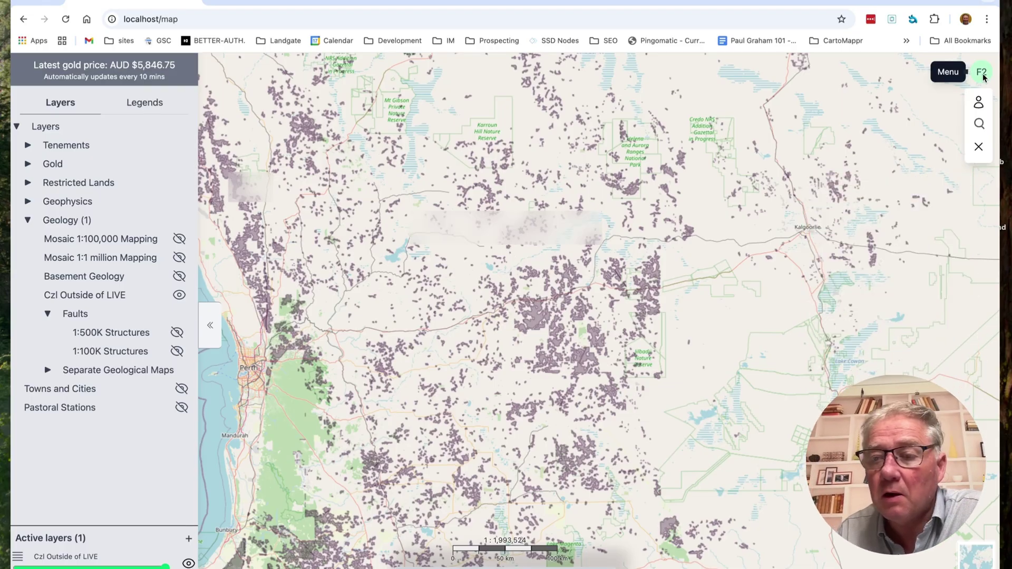
pyautogui.click(978, 105)
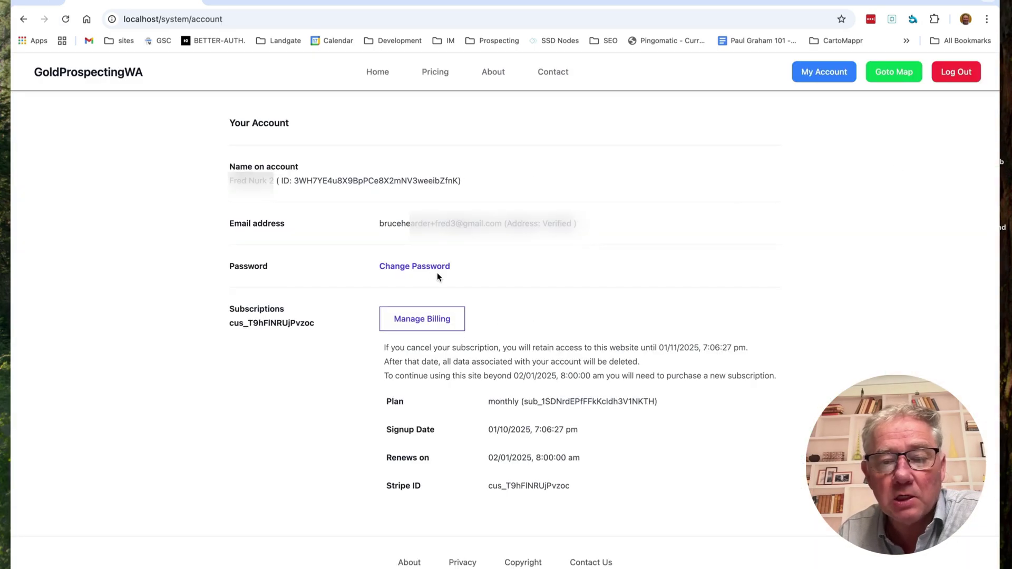
pyautogui.click(417, 327)
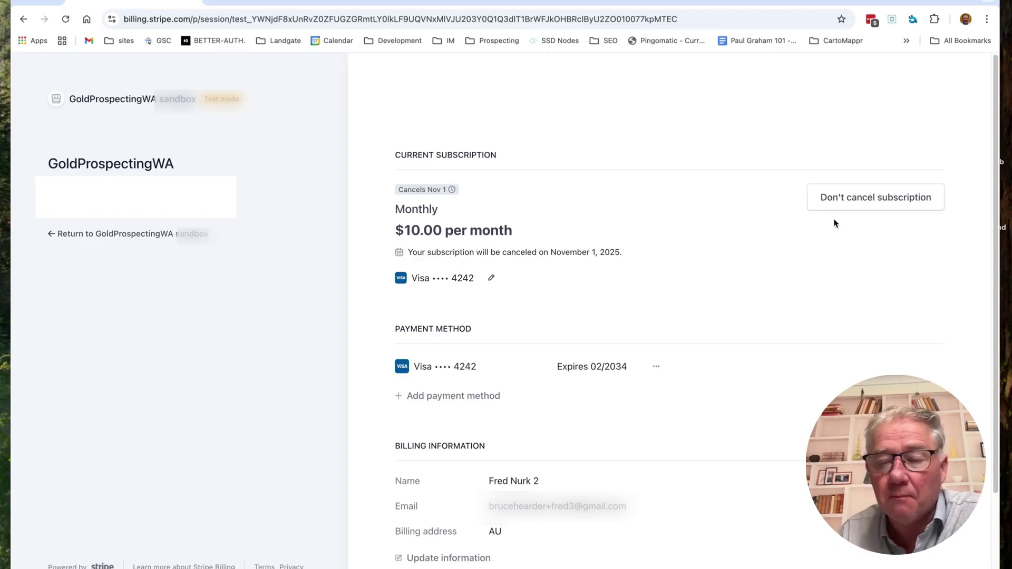
# Step: Scroll the Stripe billing portal down to the invoice history and back up
pyautogui.scroll(-3, 763, 276)
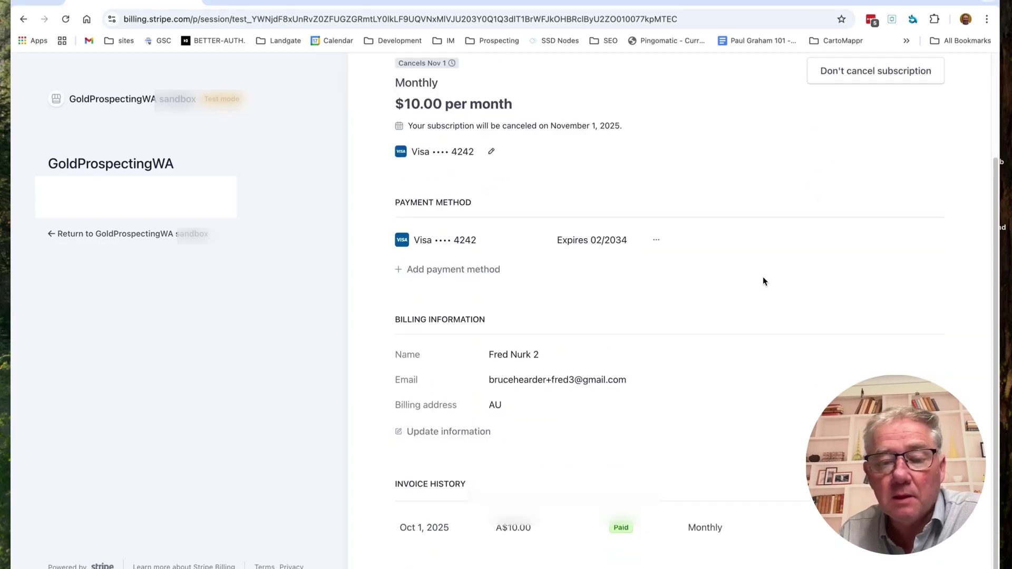
pyautogui.scroll(3, 759, 301)
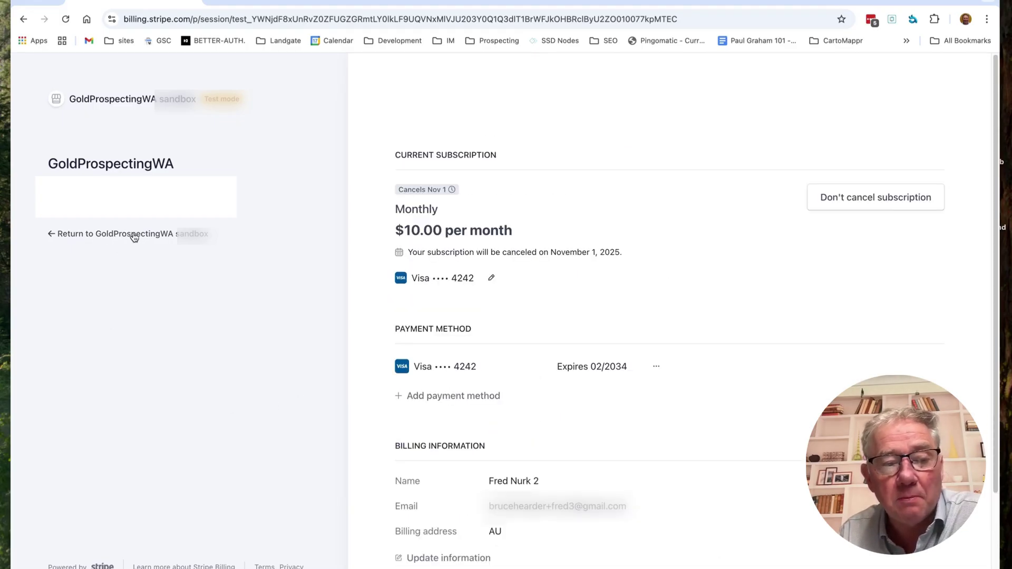
# Step: Return from the billing portal to the GoldProspectingWA map
pyautogui.click(105, 236)
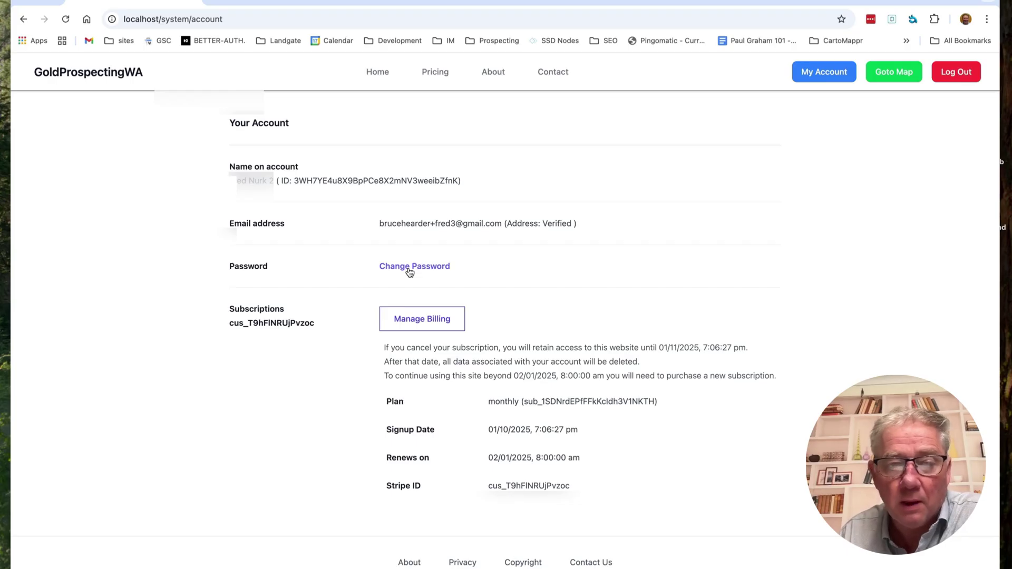
pyautogui.click(893, 78)
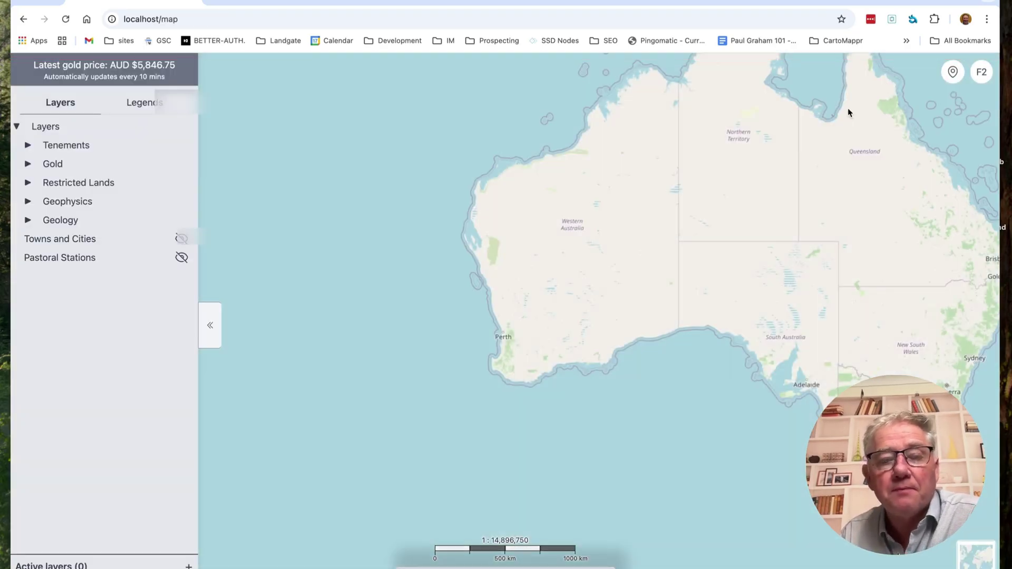
pyautogui.scroll(3, 548, 337)
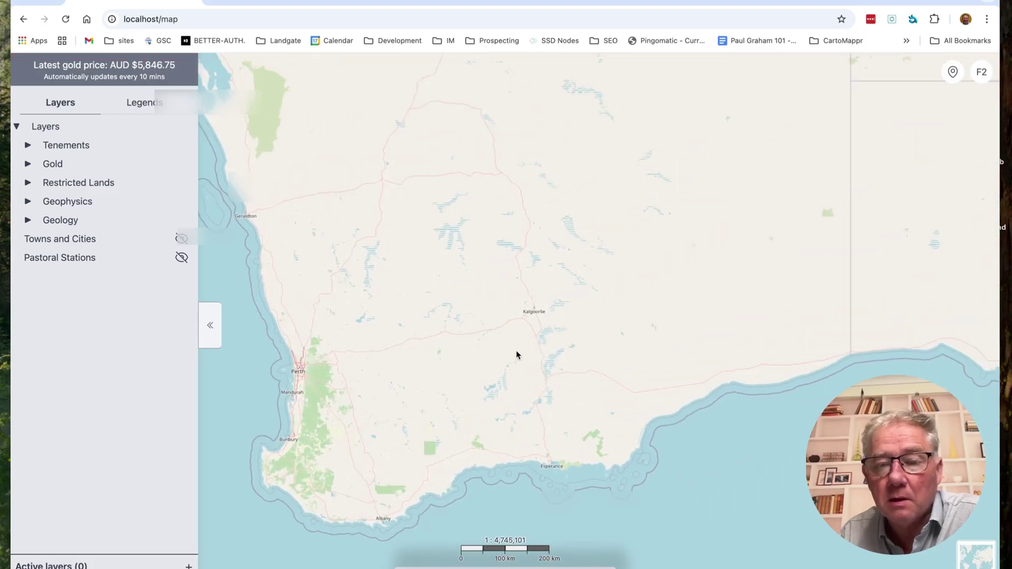
# Step: Show the Czl Outside of LIVE geology layer and zoom in around Kalgoorlie
pyautogui.click(28, 220)
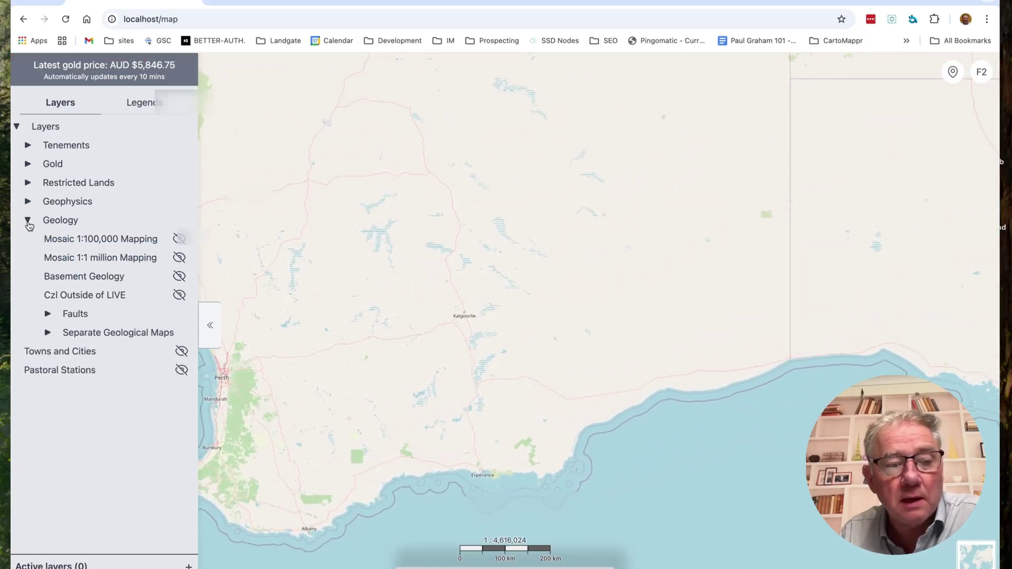
pyautogui.click(172, 300)
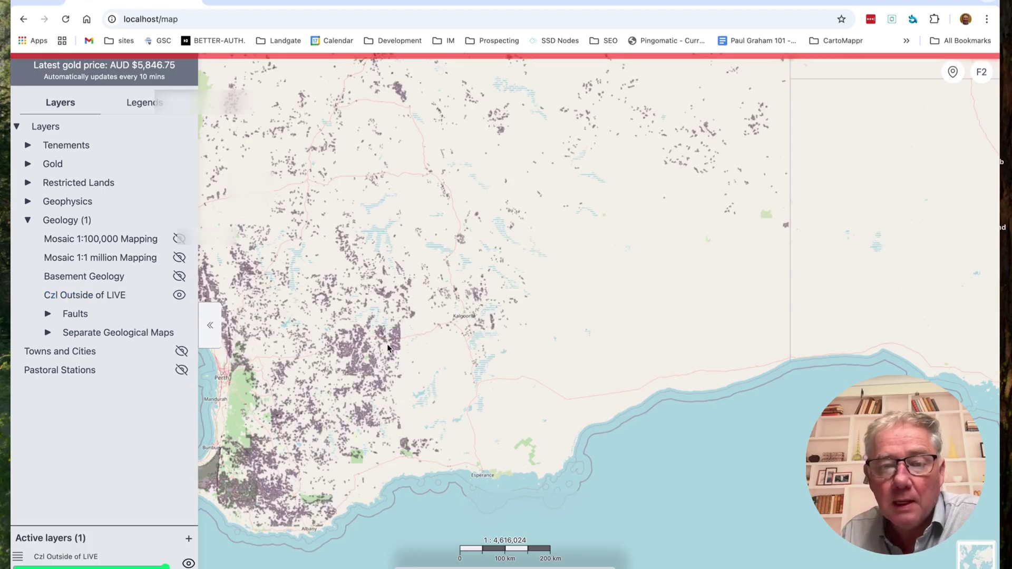
pyautogui.scroll(10, 507, 331)
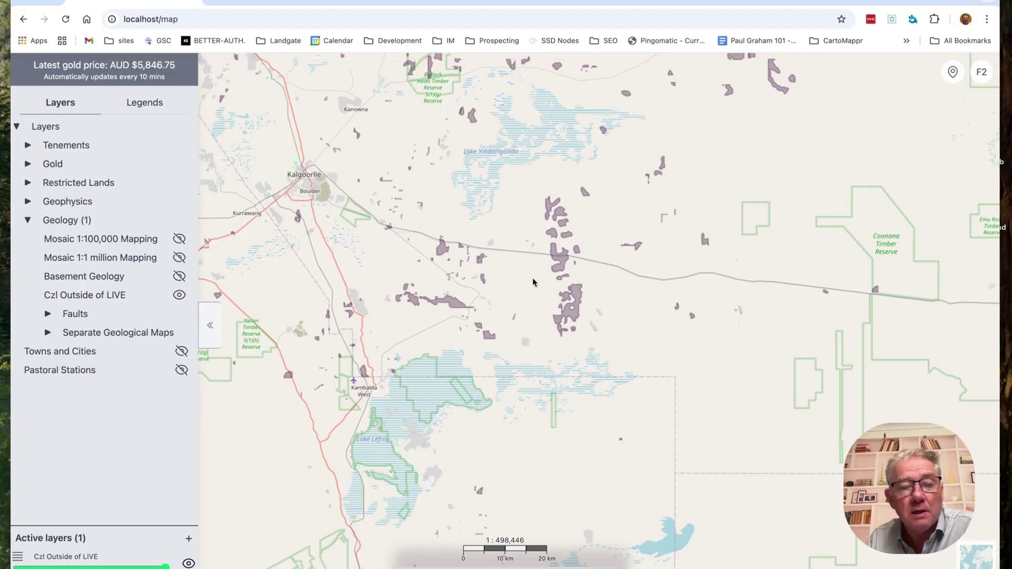
pyautogui.click(27, 148)
# Step: Turn on Live Tenements at about 40% opacity, move Czl Outside of LIVE above it, then switch it off
pyautogui.click(179, 164)
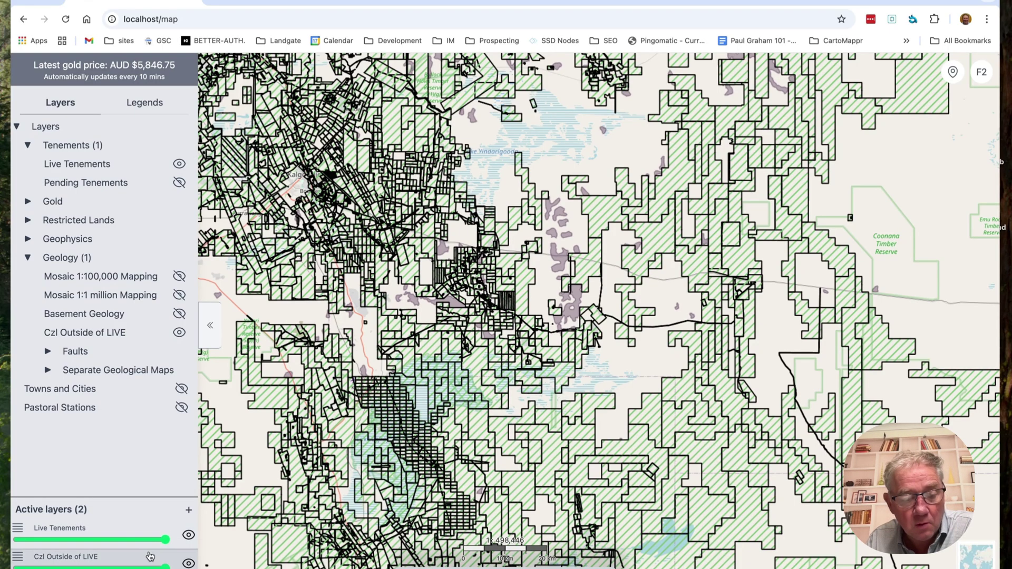
pyautogui.moveTo(163, 540)
pyautogui.mouseDown()
pyautogui.moveTo(47, 547)
pyautogui.moveTo(162, 552)
pyautogui.mouseUp()
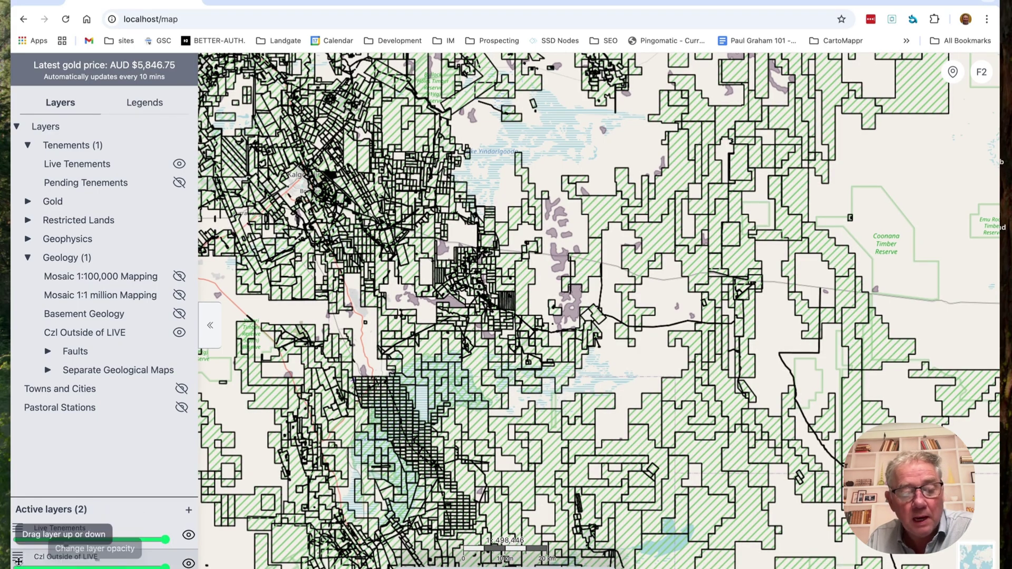
pyautogui.moveTo(18, 557); pyautogui.dragTo(18, 528)
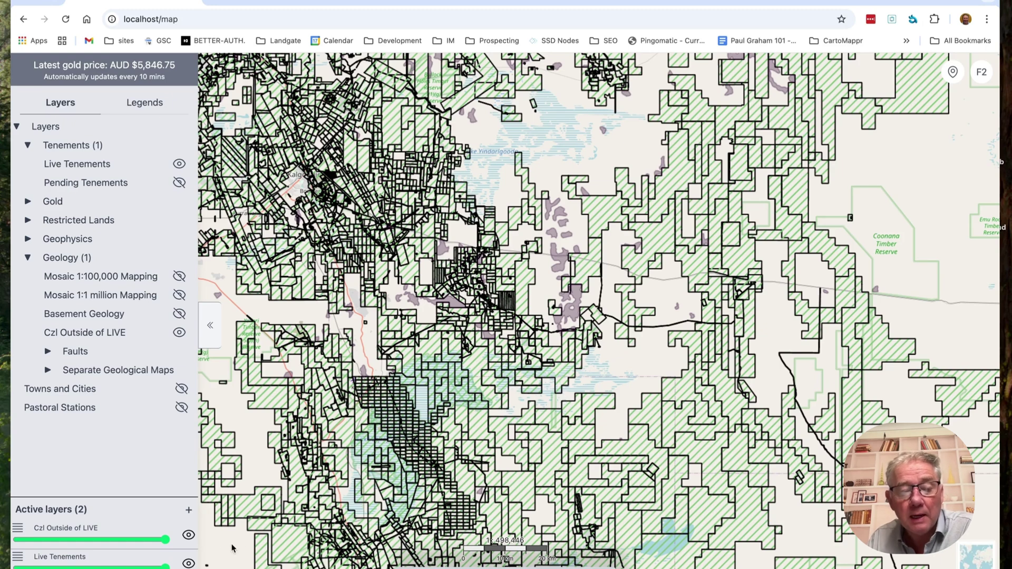
pyautogui.click(189, 536)
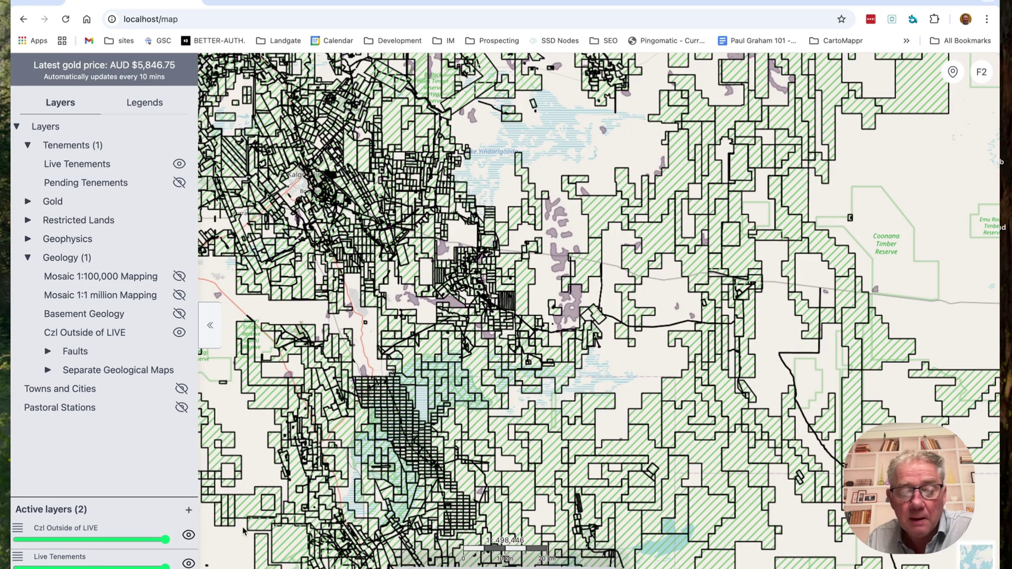
pyautogui.click(189, 536)
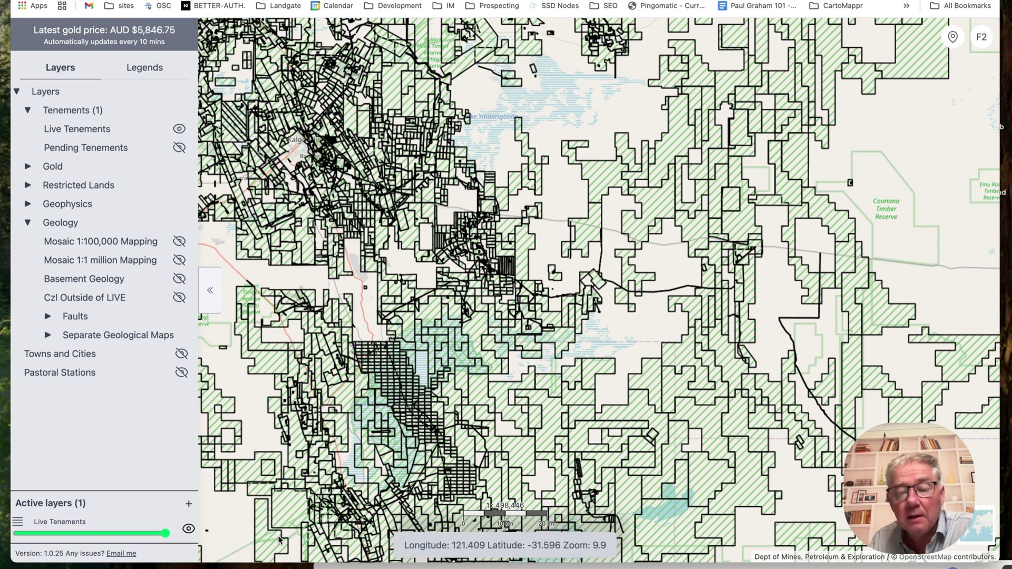
pyautogui.click(439, 543)
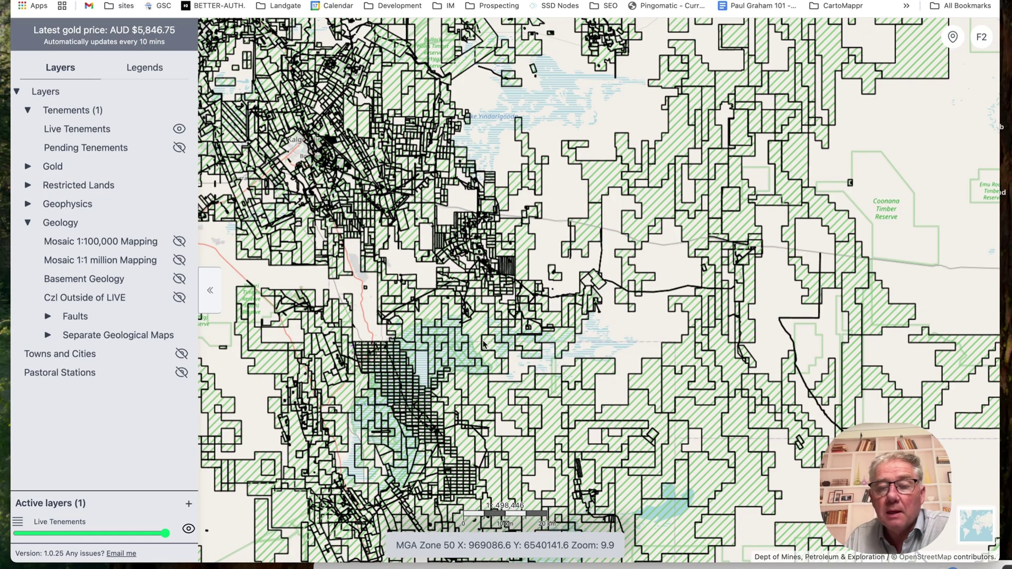
pyautogui.click(505, 545)
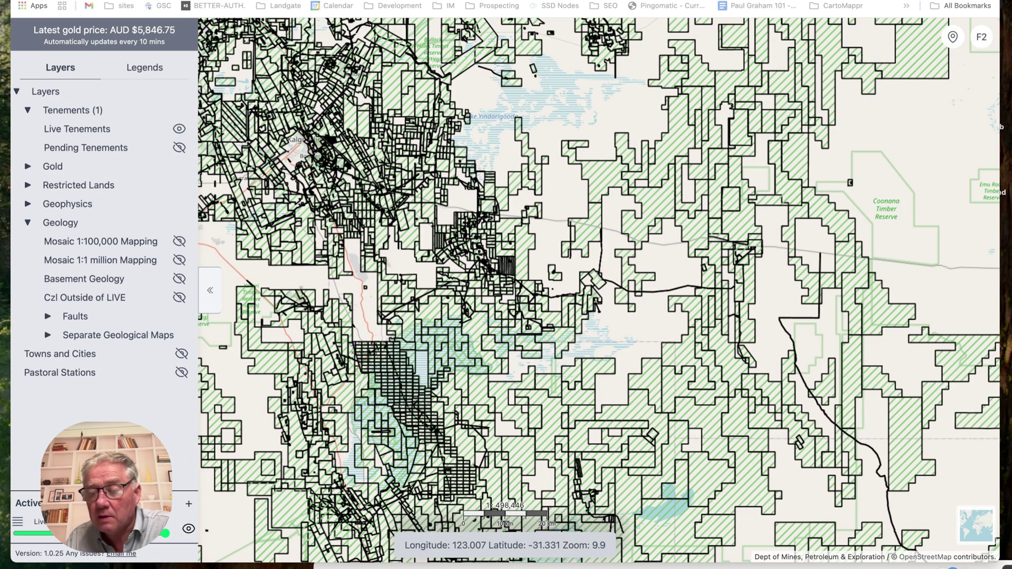
# Step: Switch the basemap to Landgate Aerial Imagery after trying Google satellite
pyautogui.click(971, 525)
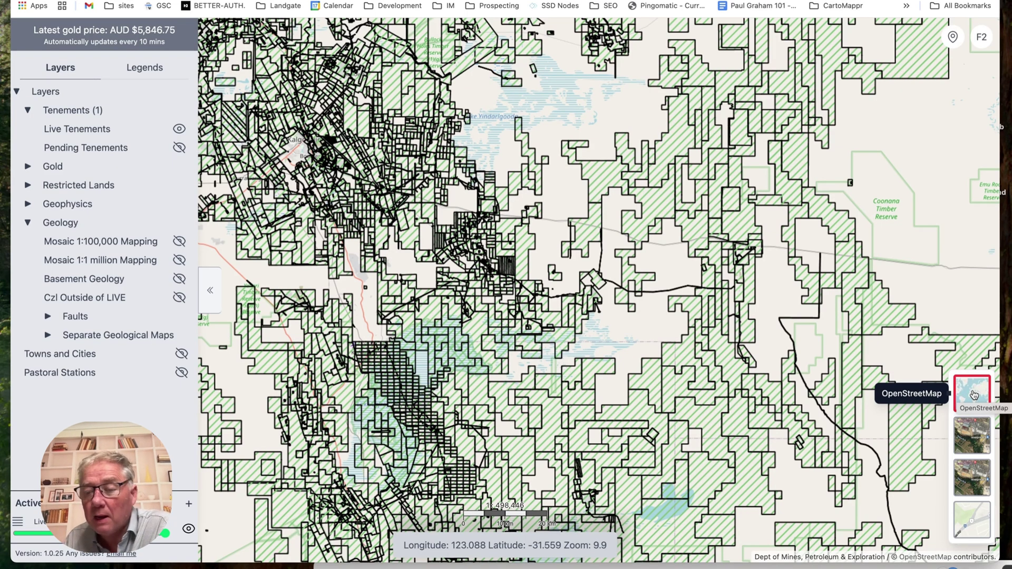
pyautogui.click(974, 438)
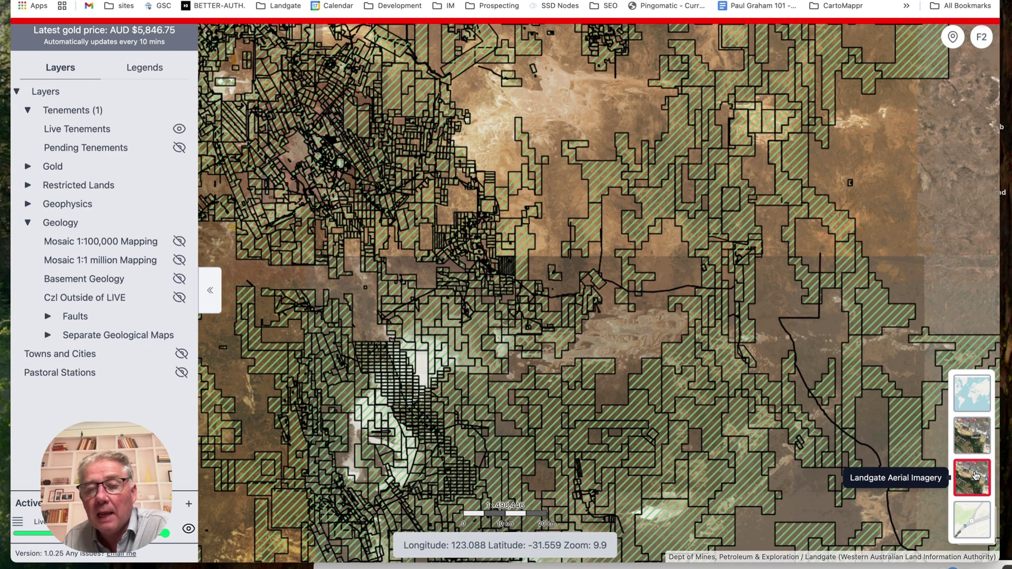
pyautogui.click(972, 445)
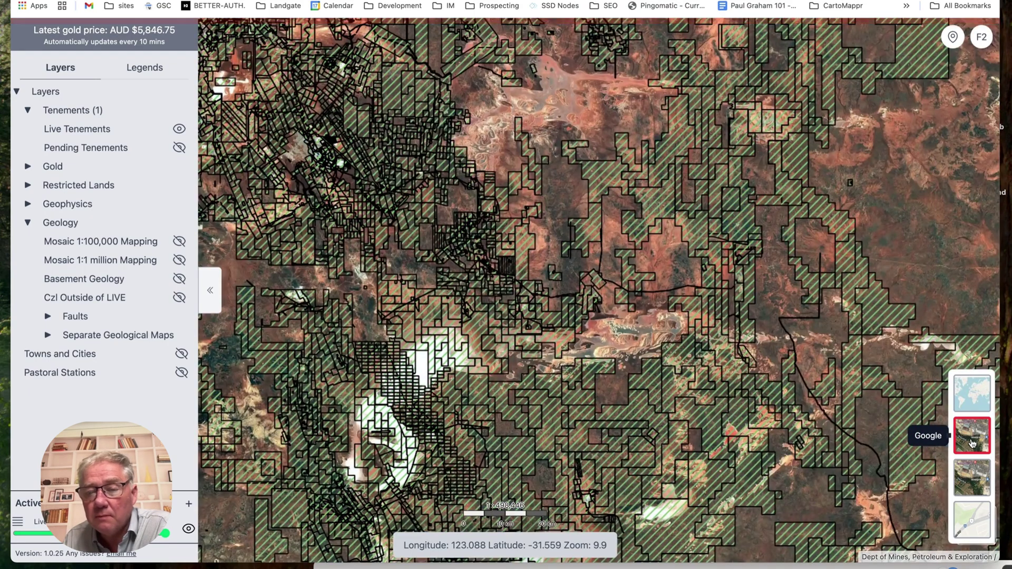
pyautogui.click(970, 476)
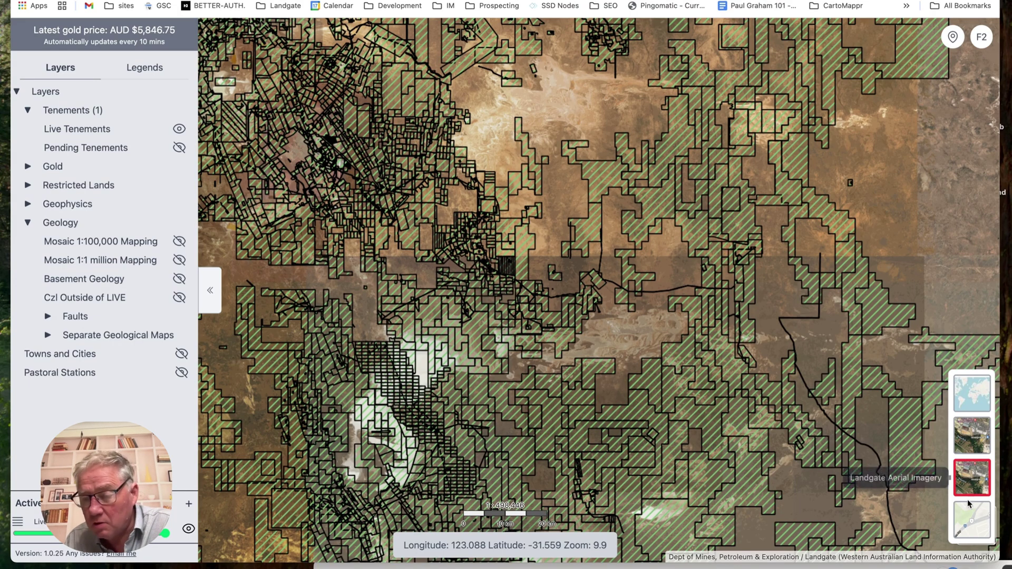
# Step: Switch the basemap to the 1:250,000 topo map and turn off Live Tenements
pyautogui.click(968, 529)
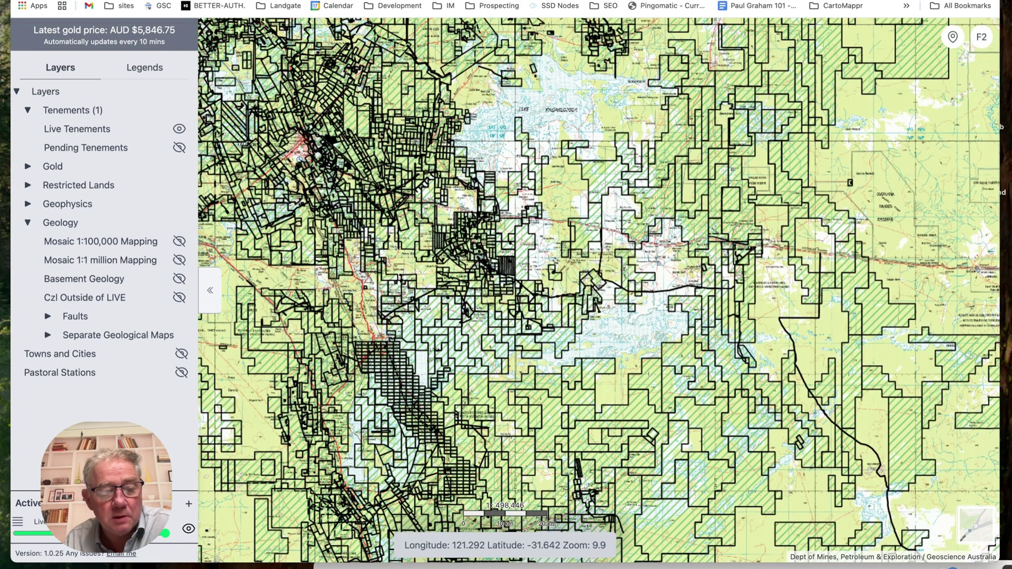
pyautogui.click(188, 530)
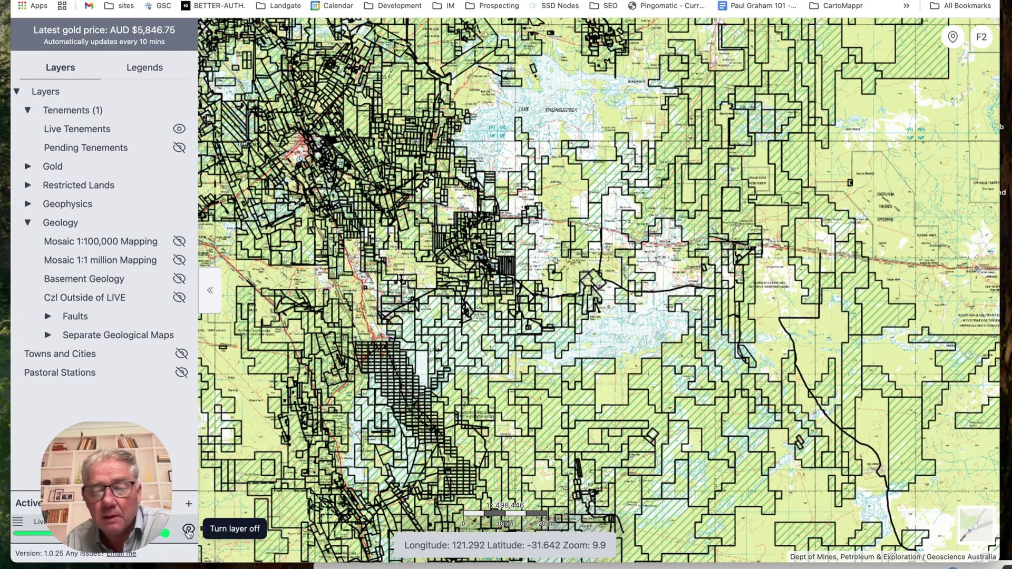
pyautogui.scroll(5, 549, 260)
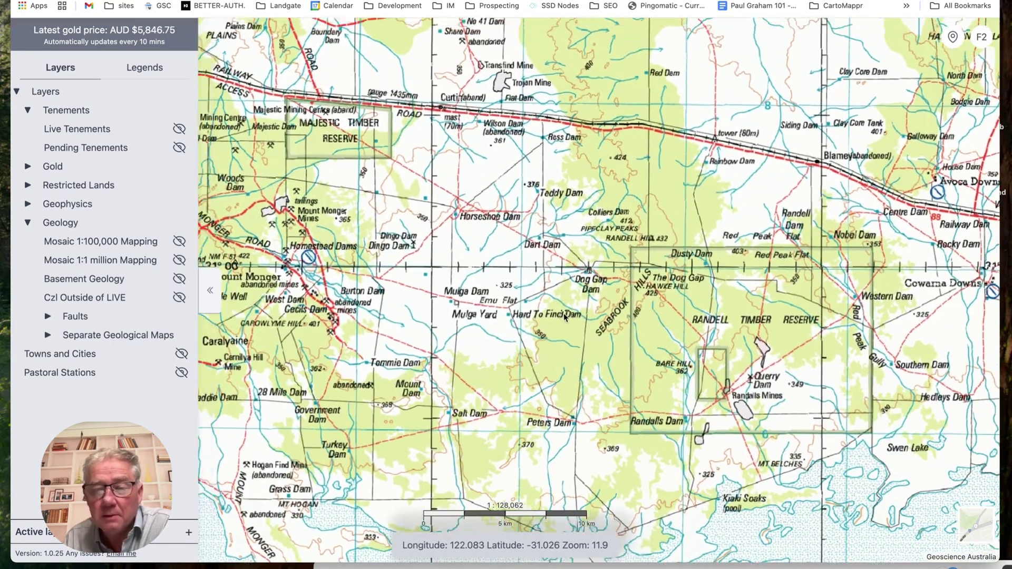
# Step: Pan west toward Mount Monger and Kambalda and add a new empty custom layer
pyautogui.moveTo(543, 304); pyautogui.dragTo(648, 313)
pyautogui.moveTo(469, 322); pyautogui.dragTo(624, 328)
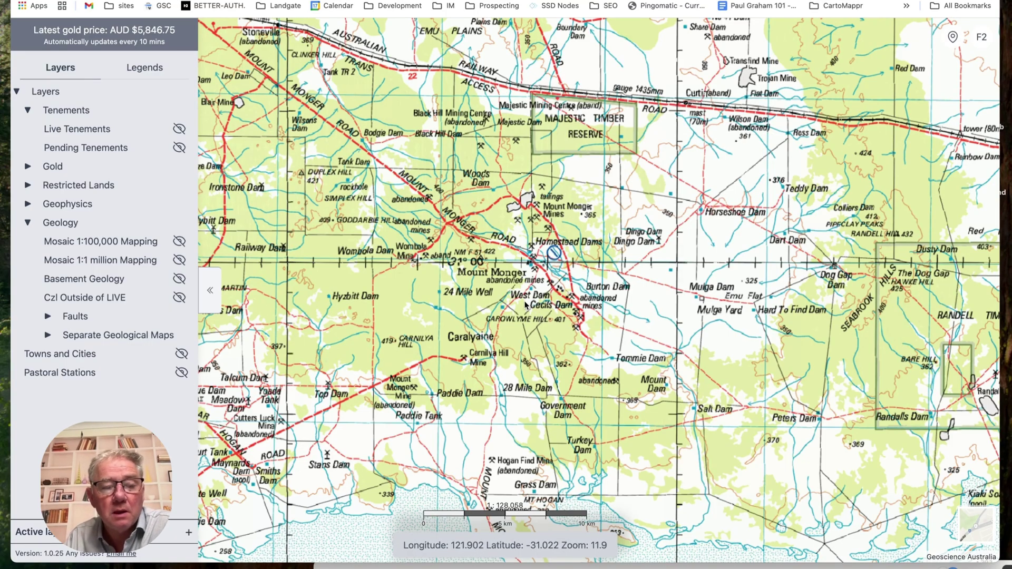
pyautogui.moveTo(536, 319); pyautogui.dragTo(595, 282)
pyautogui.moveTo(457, 321); pyautogui.dragTo(445, 288)
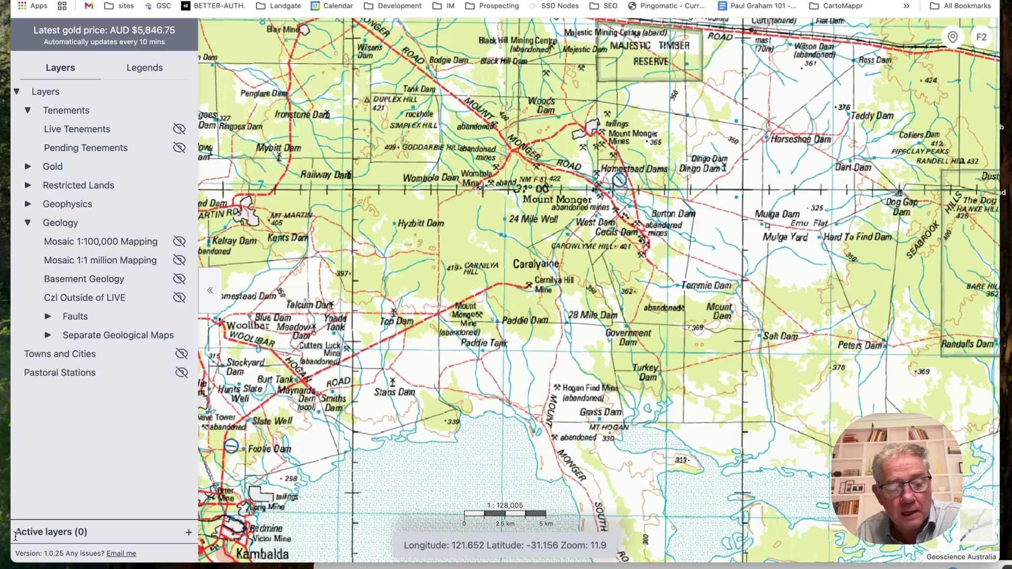
pyautogui.click(189, 533)
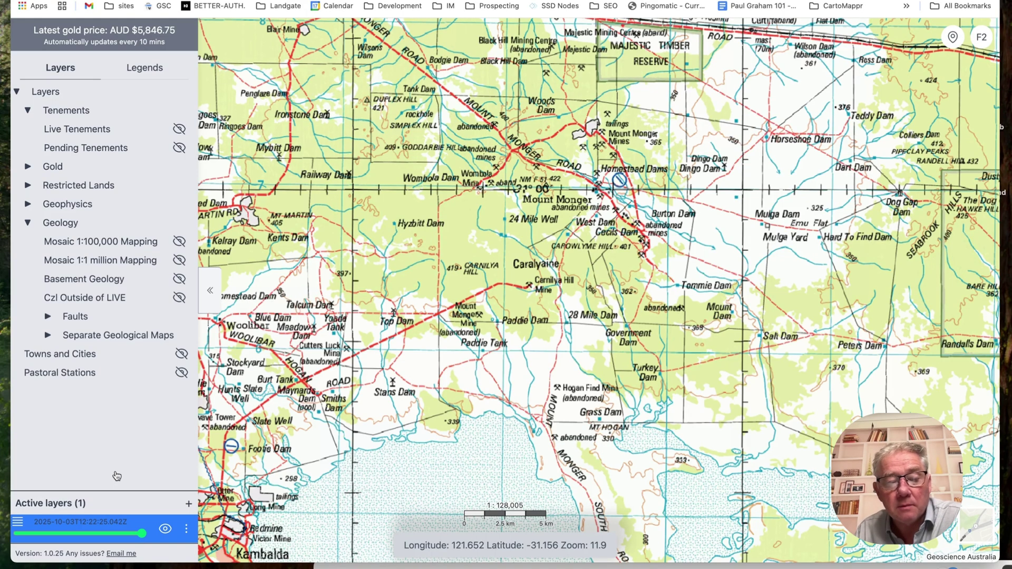
# Step: Rename the new custom layer to 'My new layer'
pyautogui.click(187, 529)
pyautogui.click(213, 420)
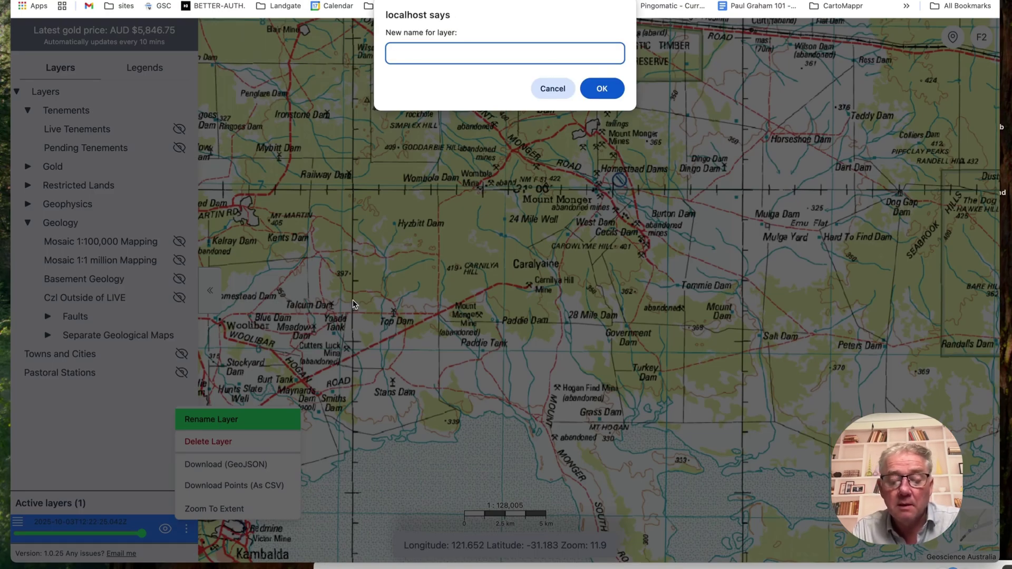
pyautogui.write('My new la')
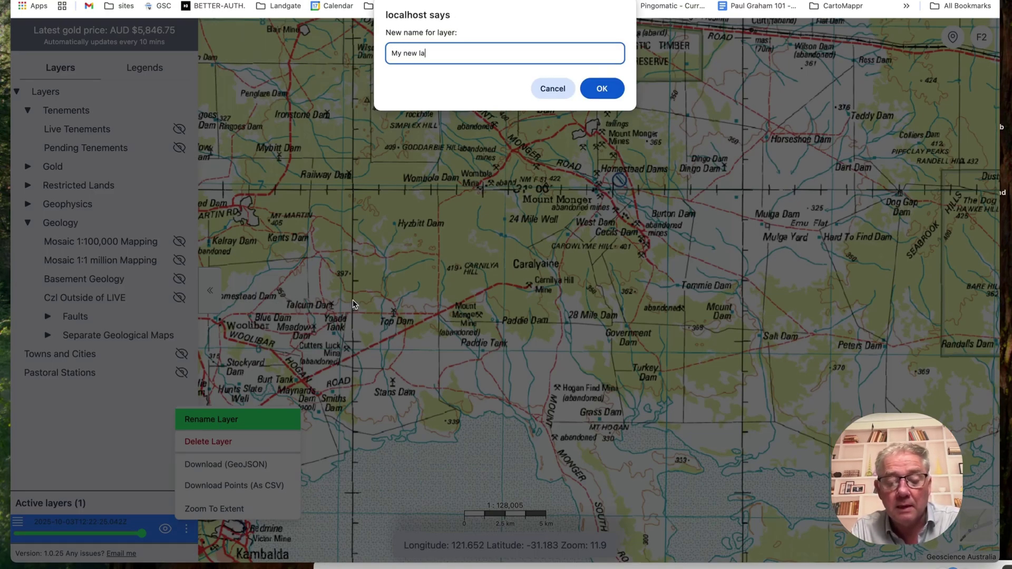
pyautogui.write('yer')
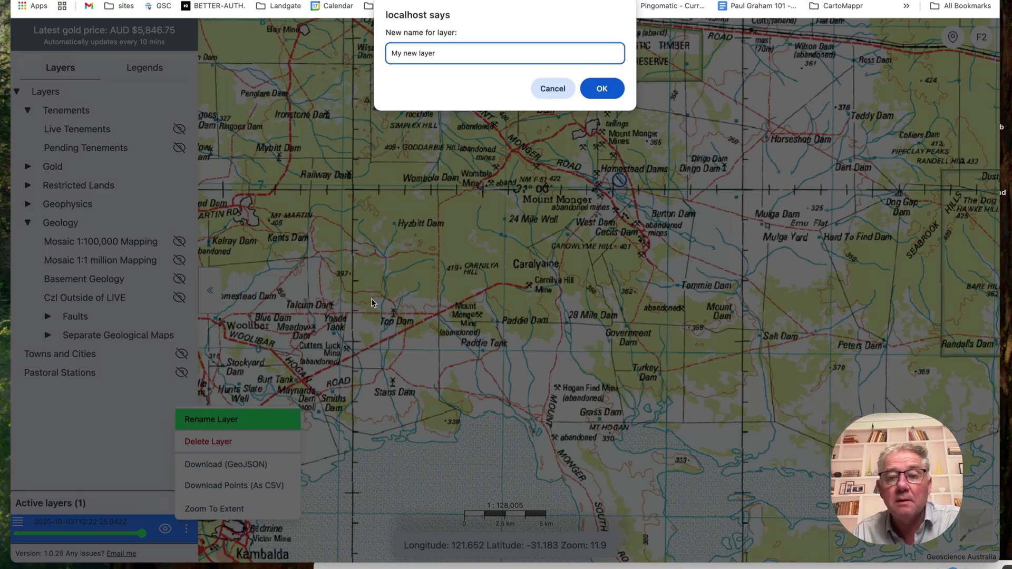
pyautogui.click(596, 92)
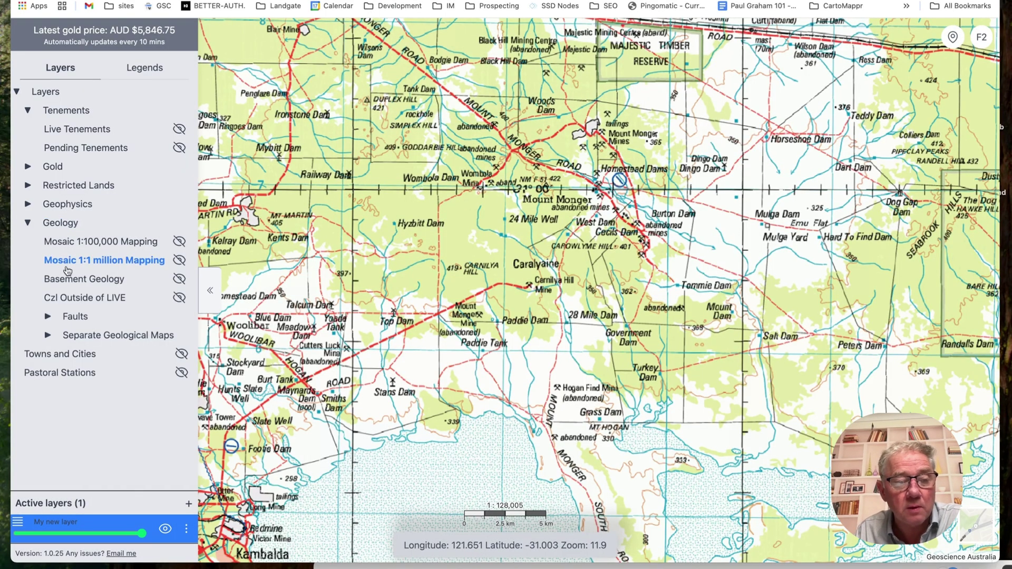
# Step: Turn on the Czl Outside of LIVE geology overlay, keeping My new layer active
pyautogui.click(70, 299)
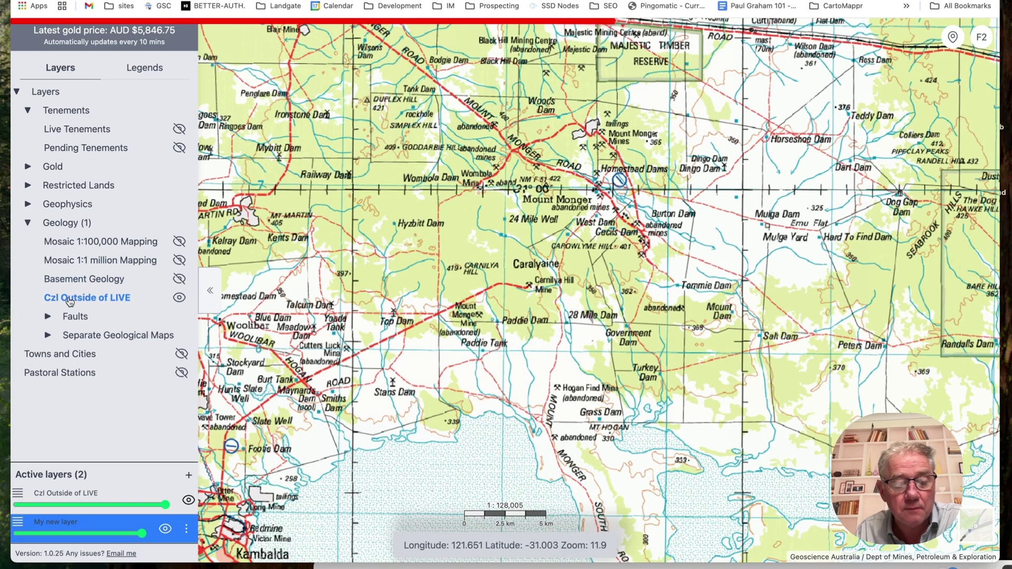
pyautogui.click(53, 495)
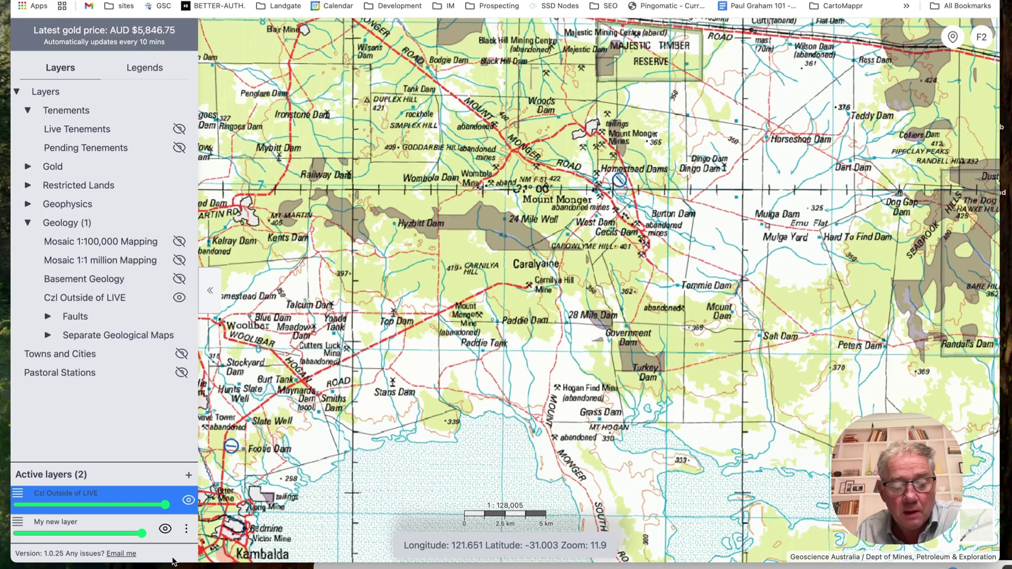
pyautogui.click(75, 532)
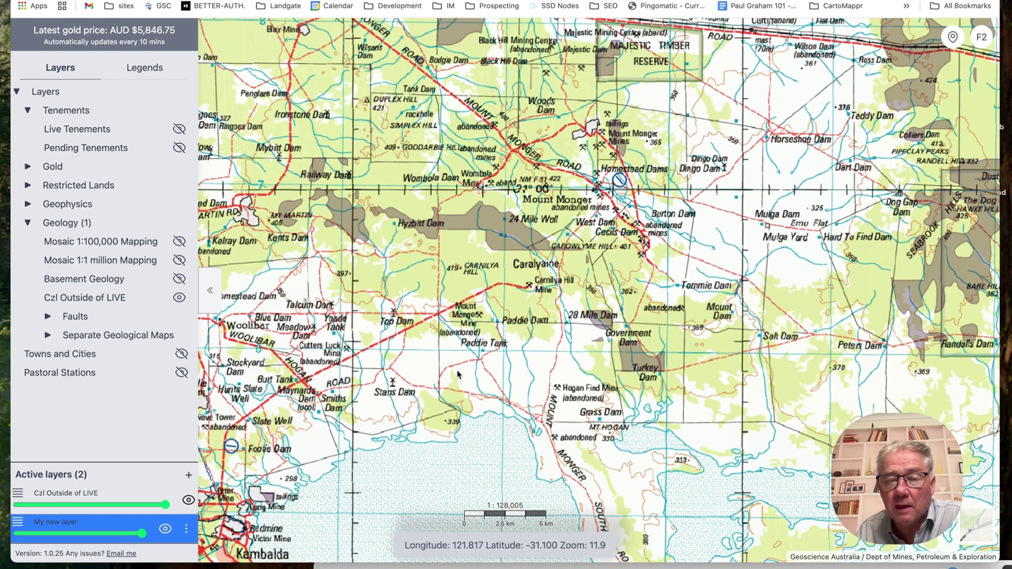
# Step: Move the view northeast of Mount Monger to Majestic and Randell Timber Reserves
pyautogui.scroll(-3, 460, 243)
pyautogui.moveTo(558, 232); pyautogui.dragTo(474, 361)
pyautogui.moveTo(695, 278); pyautogui.dragTo(606, 277)
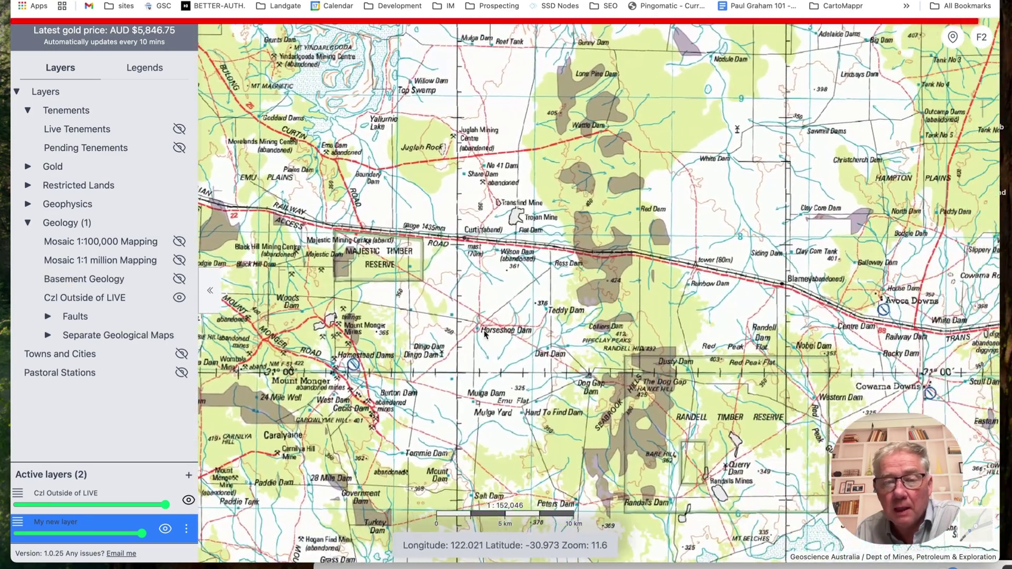
pyautogui.scroll(4, 605, 277)
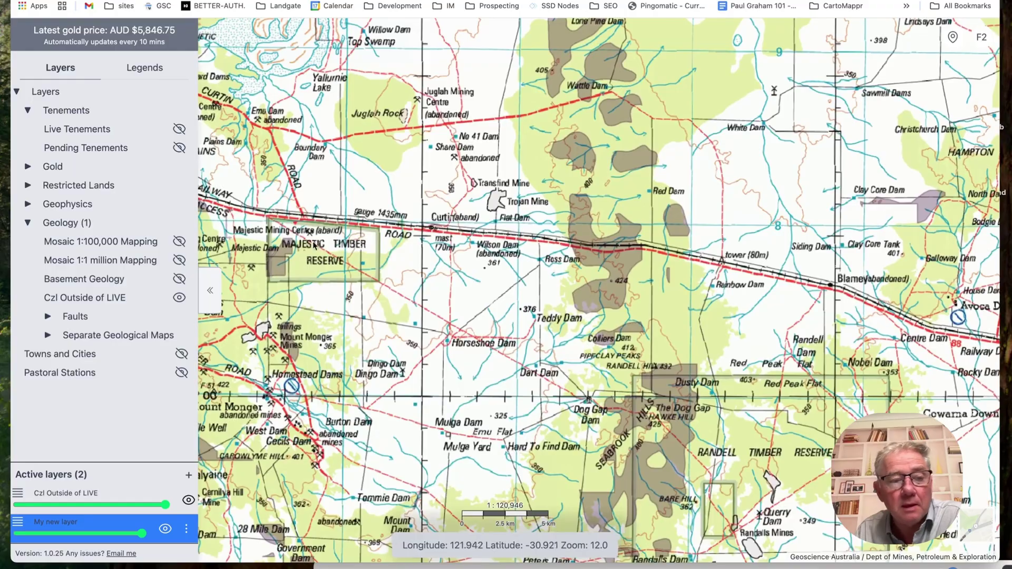
# Step: Turn Live Tenements back on so its labelled outlines cover the Randell Timber Reserve area
pyautogui.click(179, 129)
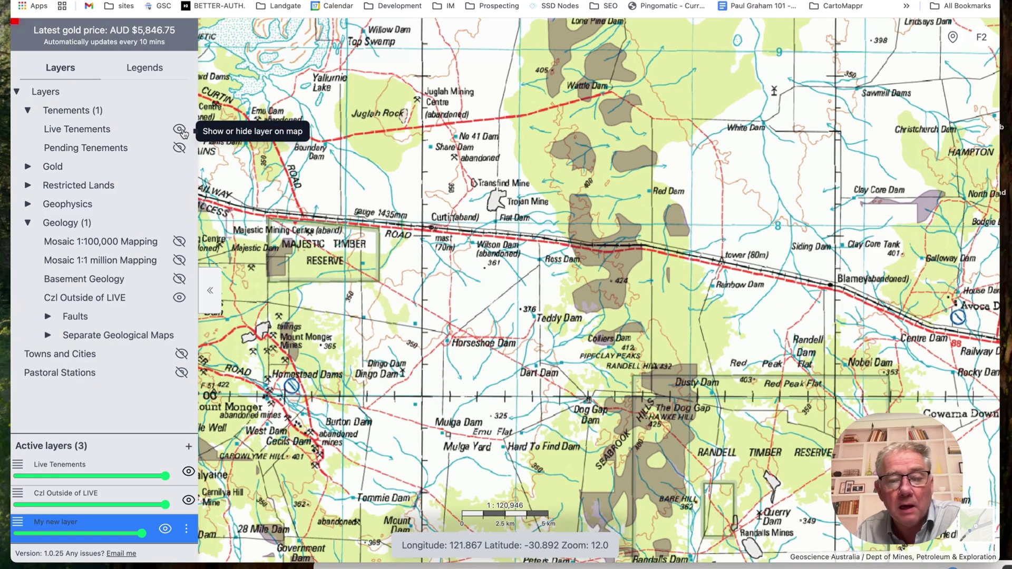
pyautogui.moveTo(516, 394); pyautogui.dragTo(478, 392)
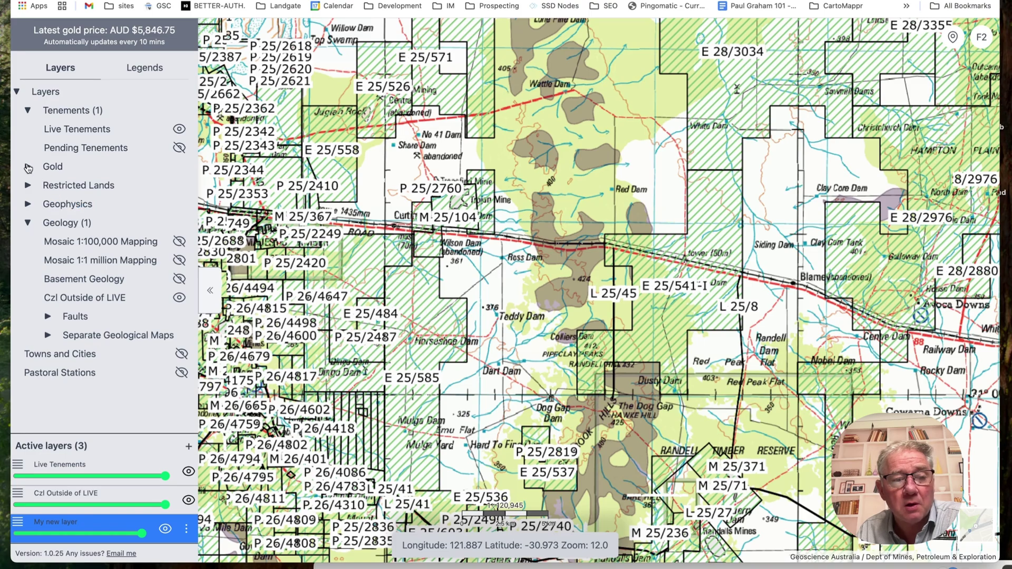
# Step: Switch on the Gold Locations points and the 1:500K Structures fault lines
pyautogui.click(53, 166)
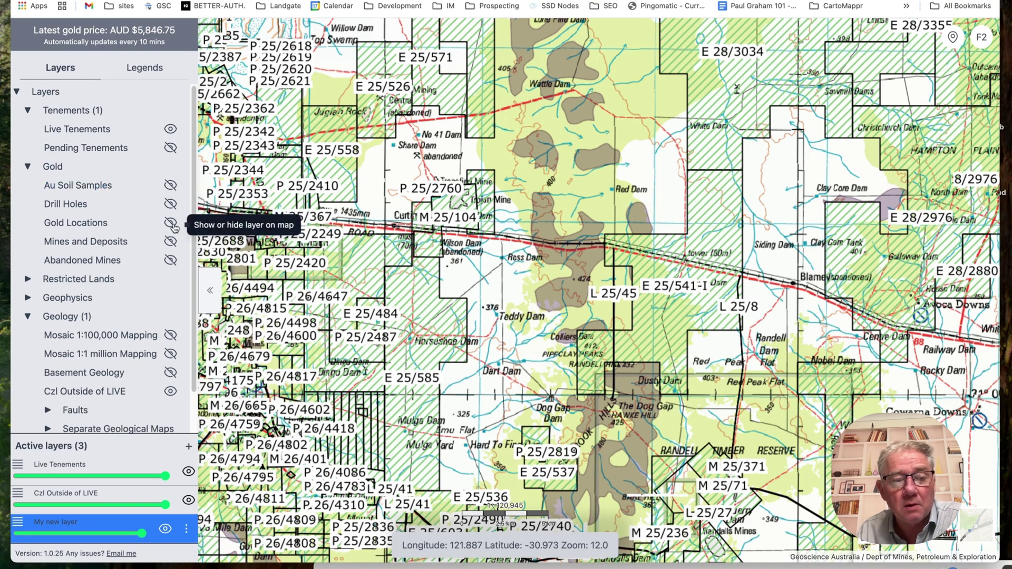
pyautogui.click(171, 223)
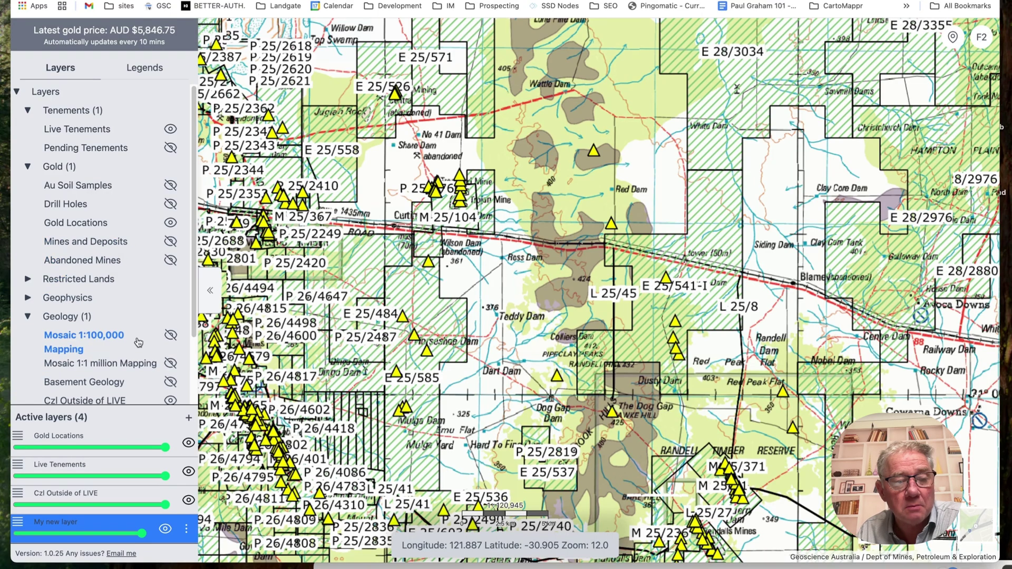
pyautogui.scroll(-2, 121, 337)
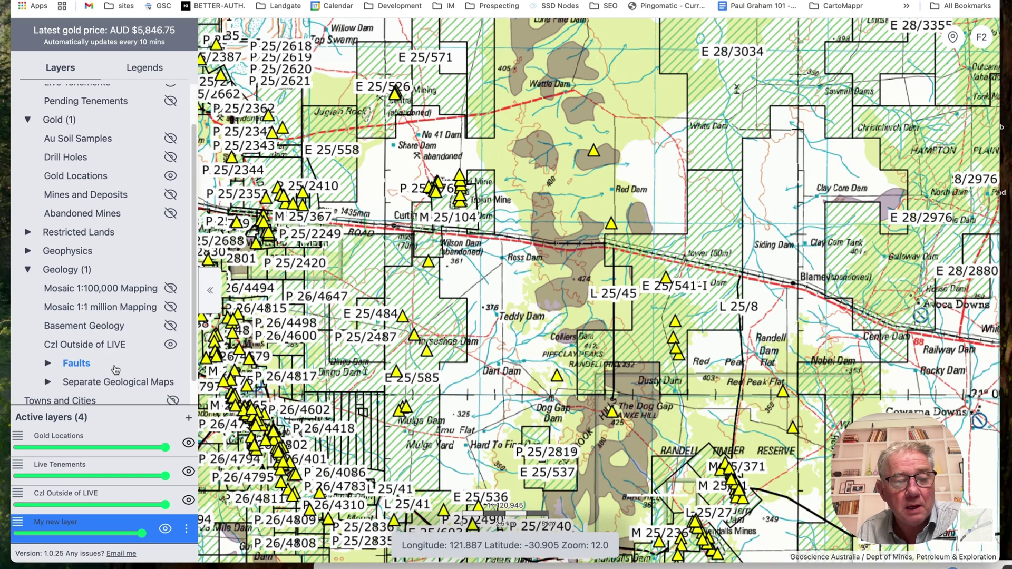
pyautogui.click(71, 369)
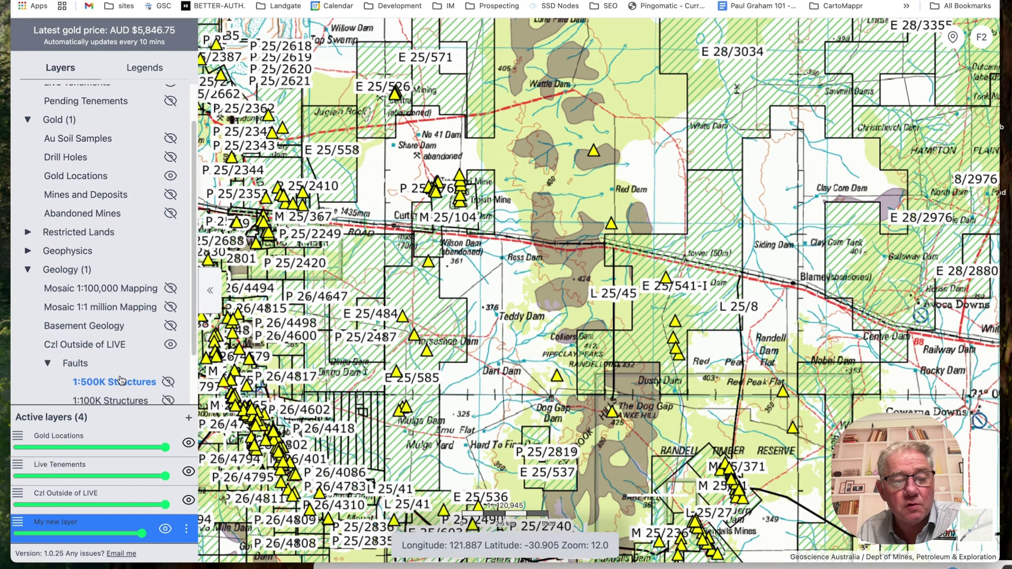
pyautogui.click(169, 376)
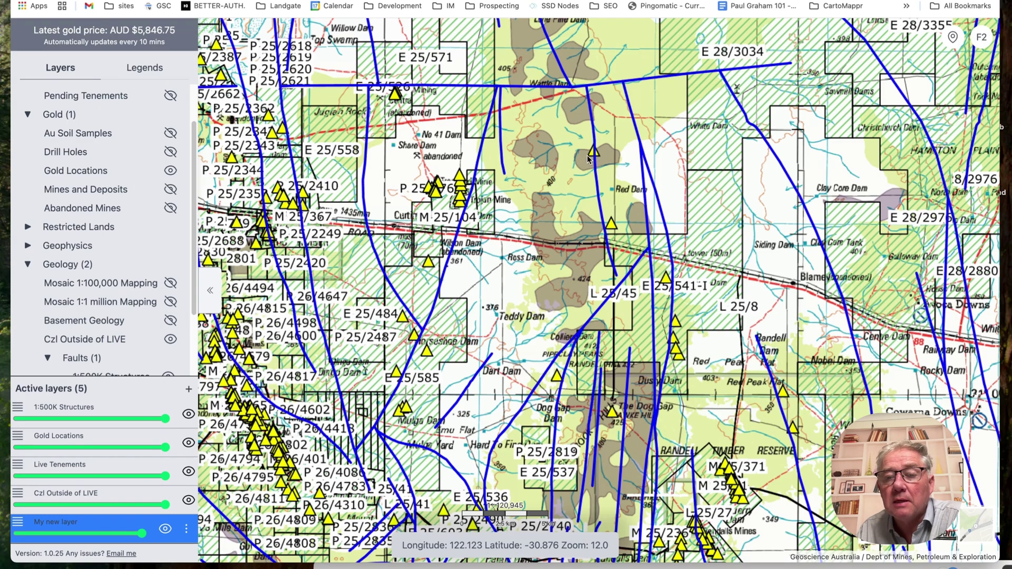
# Step: View the Venetian gold prospect's Feature Info from Gold Locations, then show Au Soil Samples
pyautogui.click(75, 438)
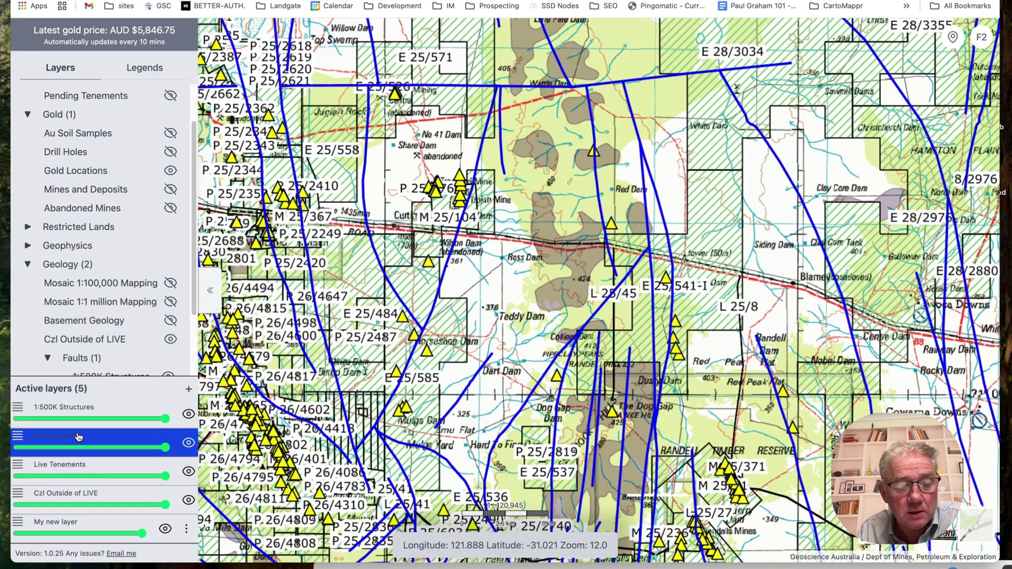
pyautogui.click(593, 153)
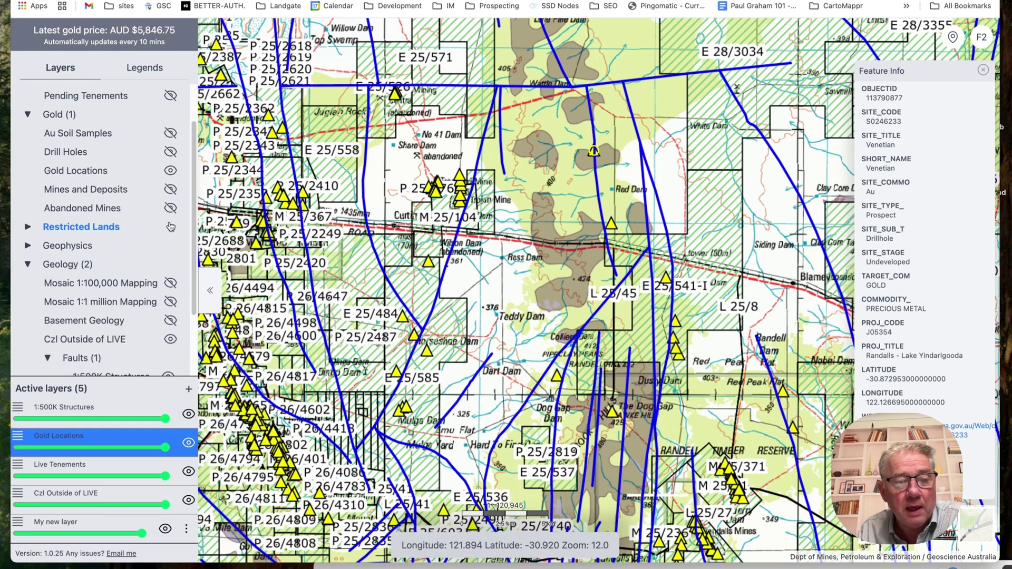
pyautogui.click(981, 71)
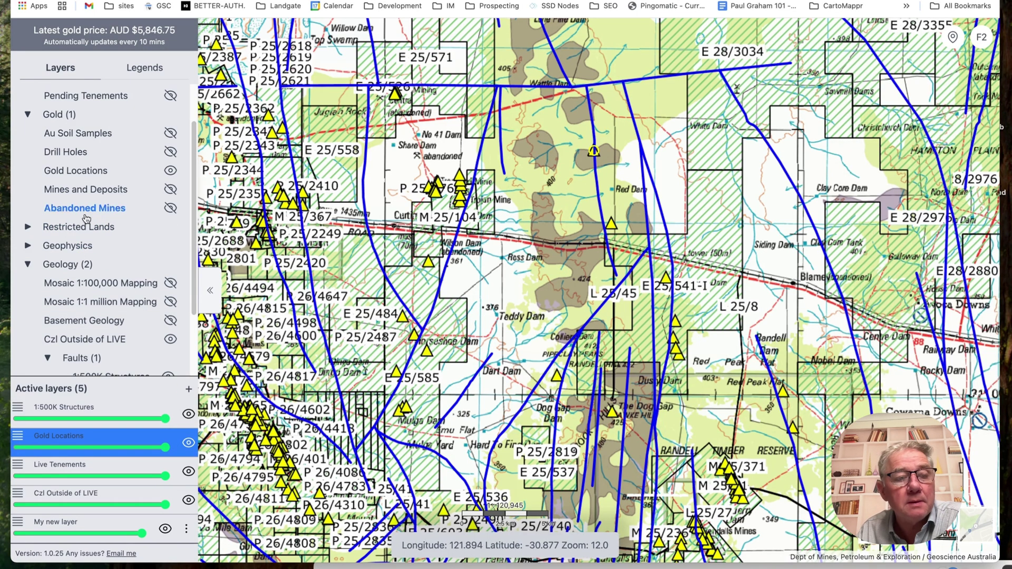
pyautogui.click(176, 135)
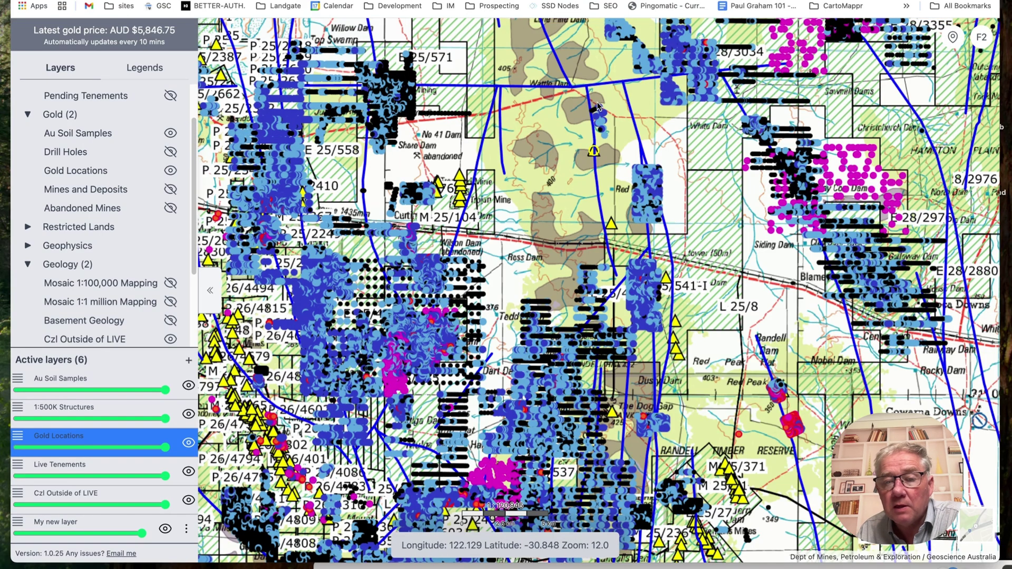
# Step: Fade the Au Soil Samples layer to zero opacity
pyautogui.scroll(3, 647, 204)
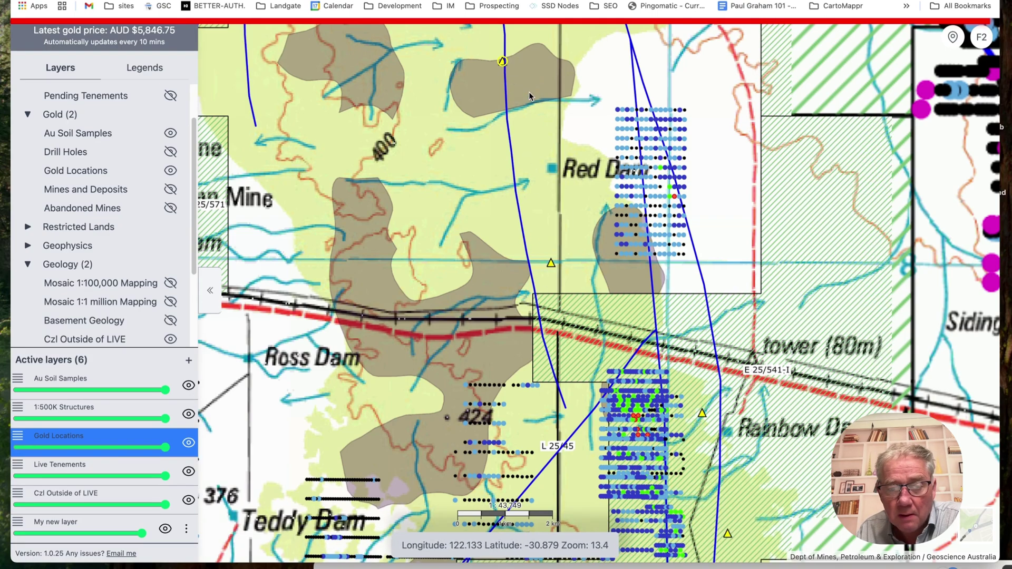
pyautogui.scroll(-5, 574, 275)
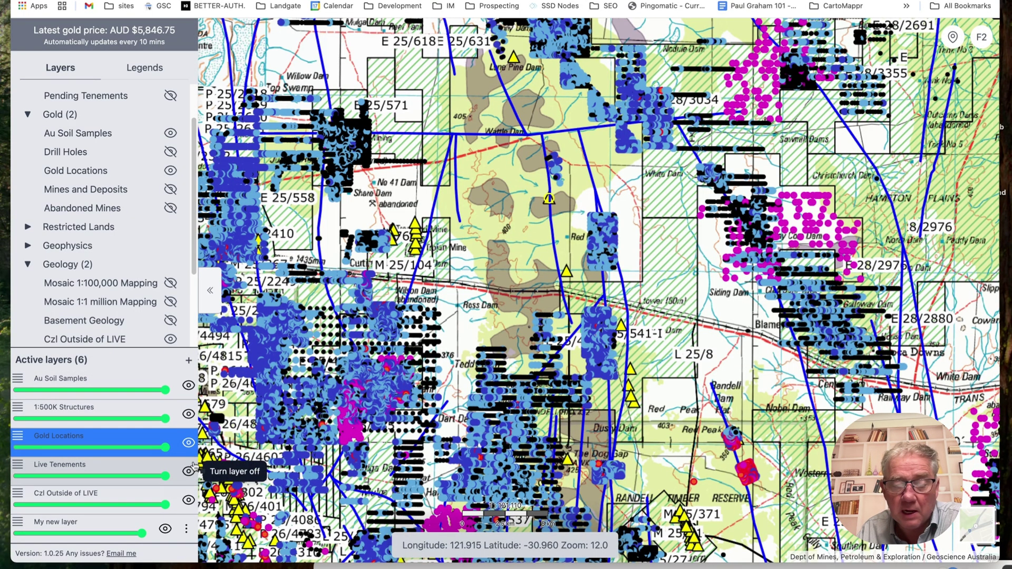
pyautogui.moveTo(165, 390); pyautogui.dragTo(18, 390)
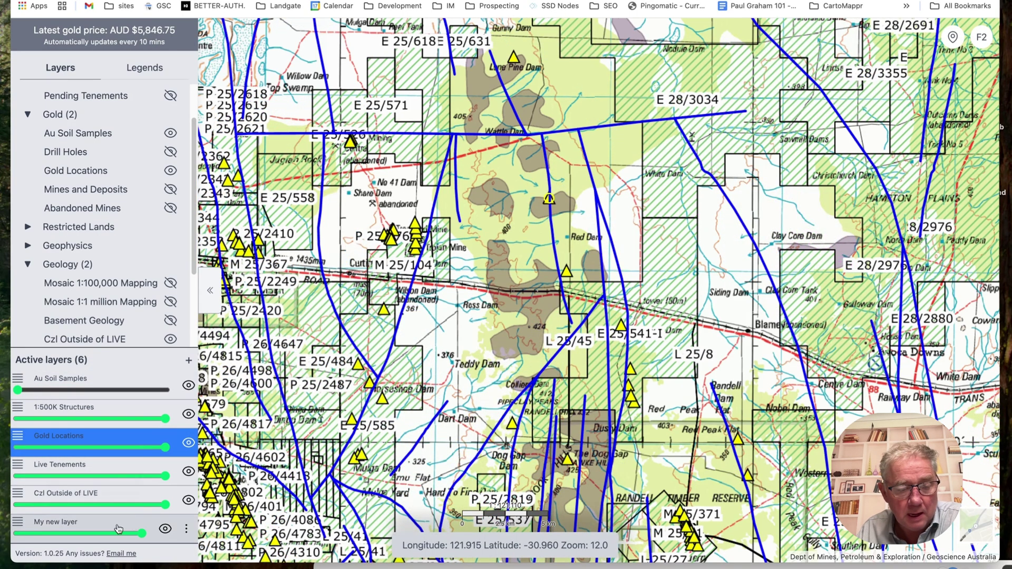
# Step: On My new layer, pin 'Interesting spot # 1' ('Czl + gold location + fault') north of Red Dam in pink
pyautogui.click(41, 526)
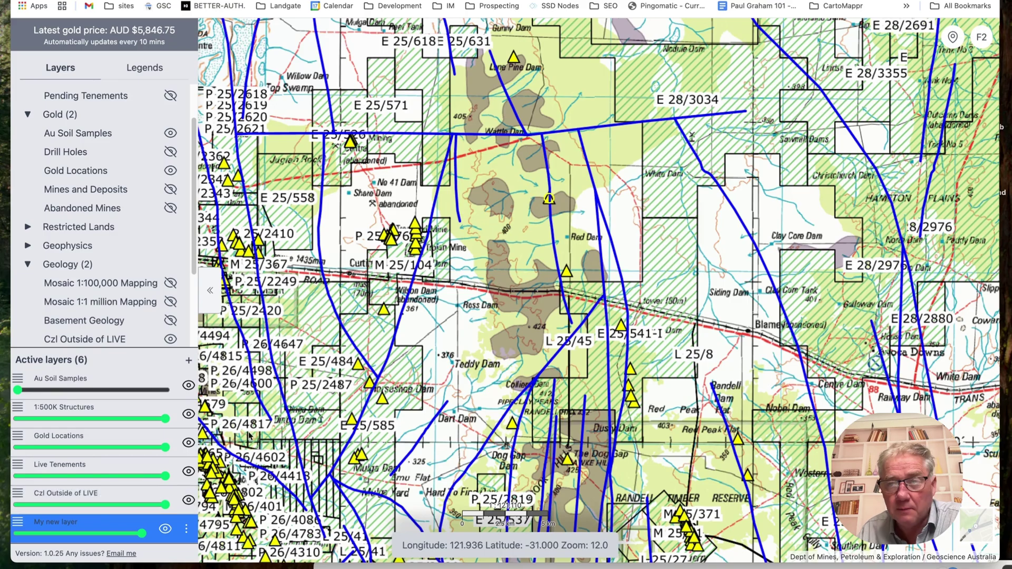
pyautogui.click(953, 38)
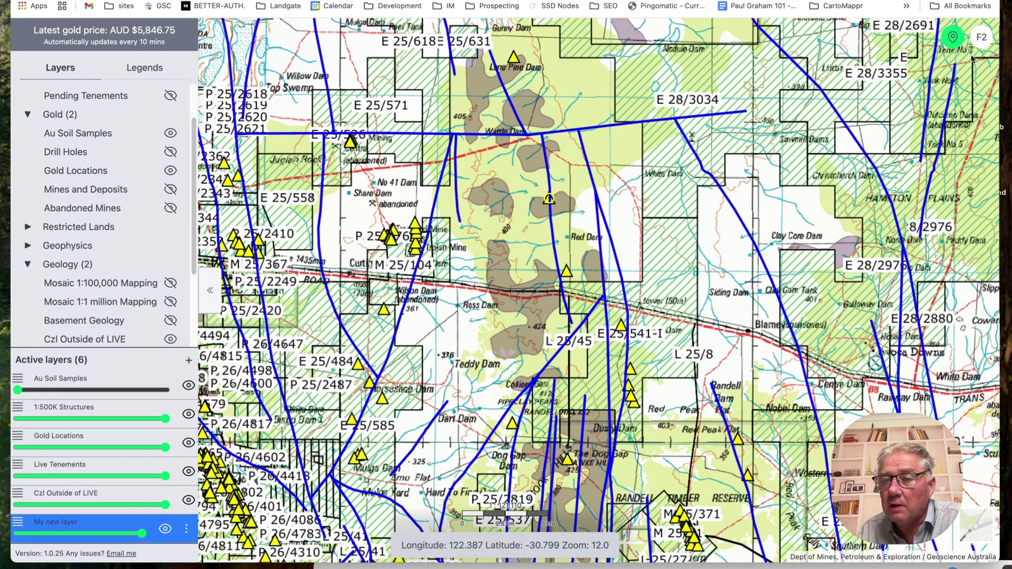
pyautogui.click(557, 209)
pyautogui.click(506, 162)
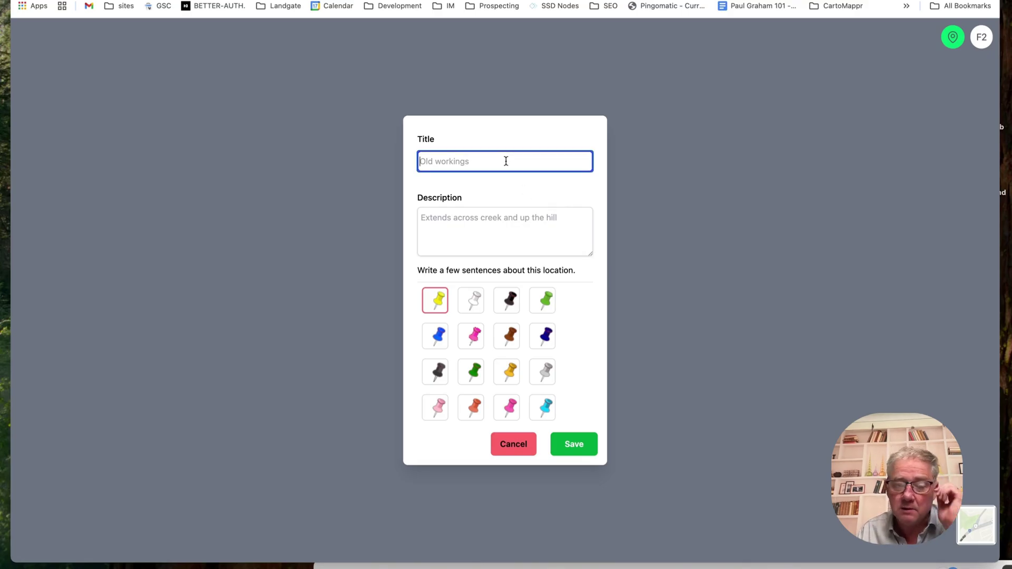
pyautogui.write('Interesting spot')
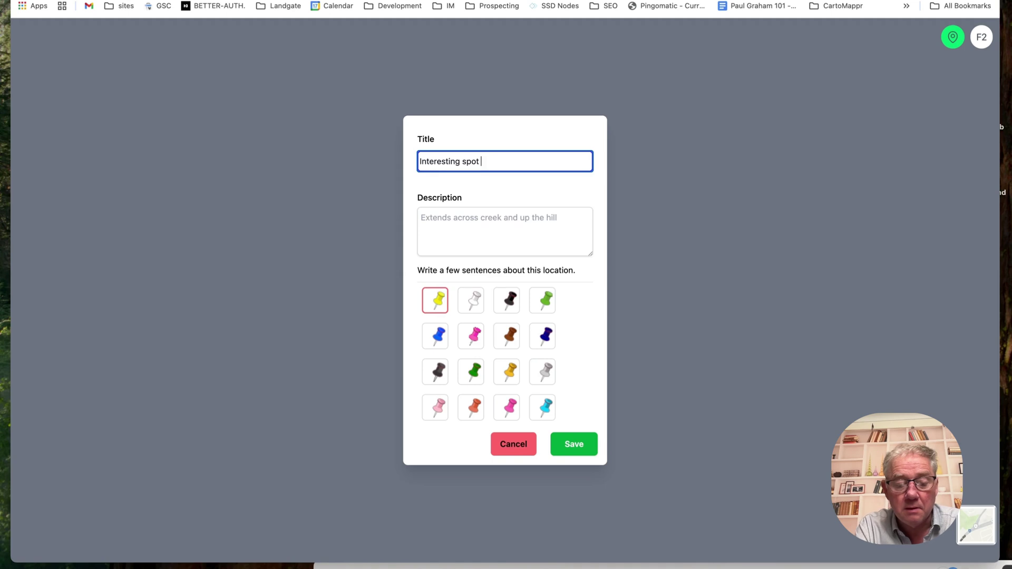
pyautogui.click(420, 218)
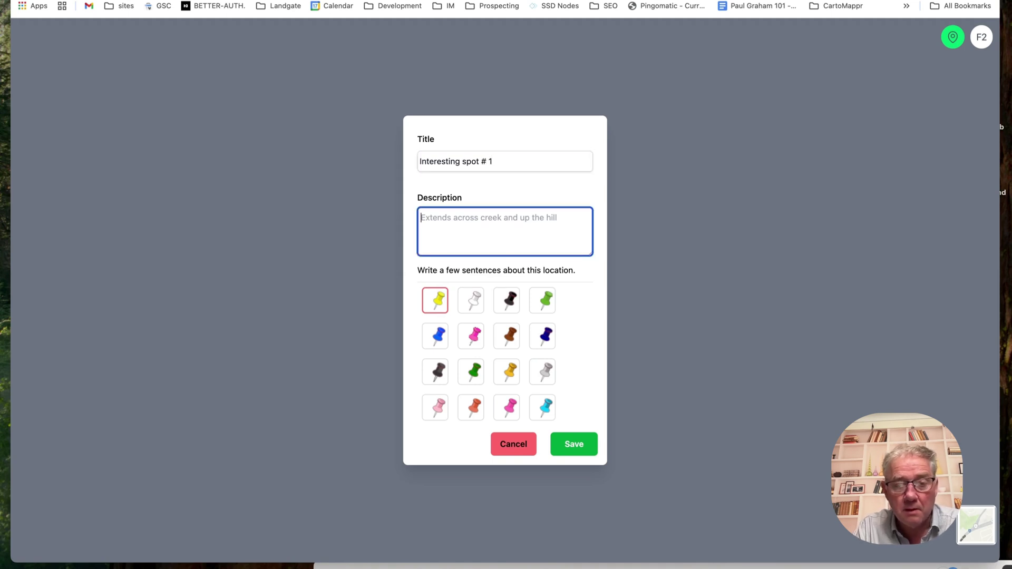
pyautogui.write('Czl + gold location + fault')
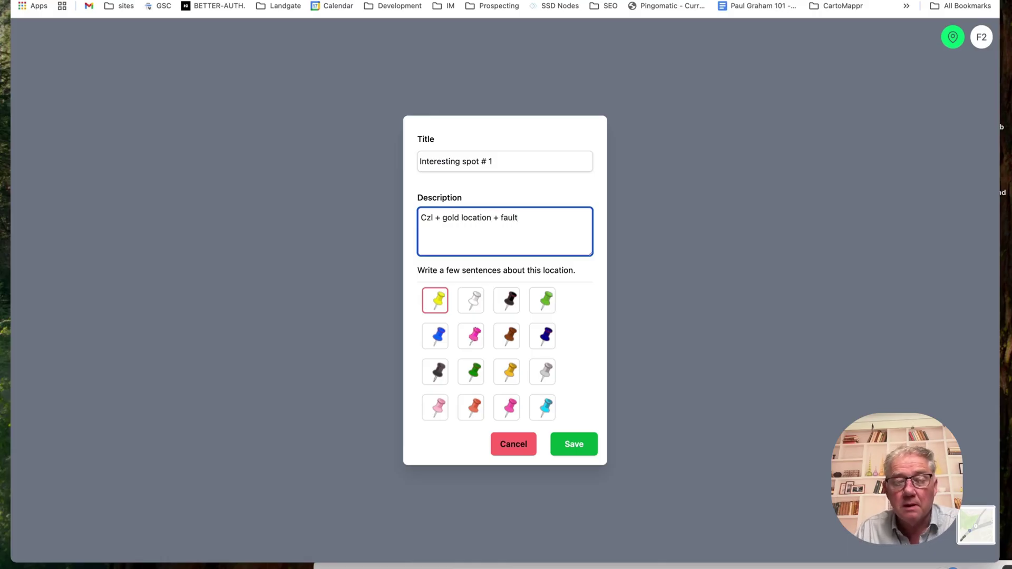
pyautogui.click(510, 412)
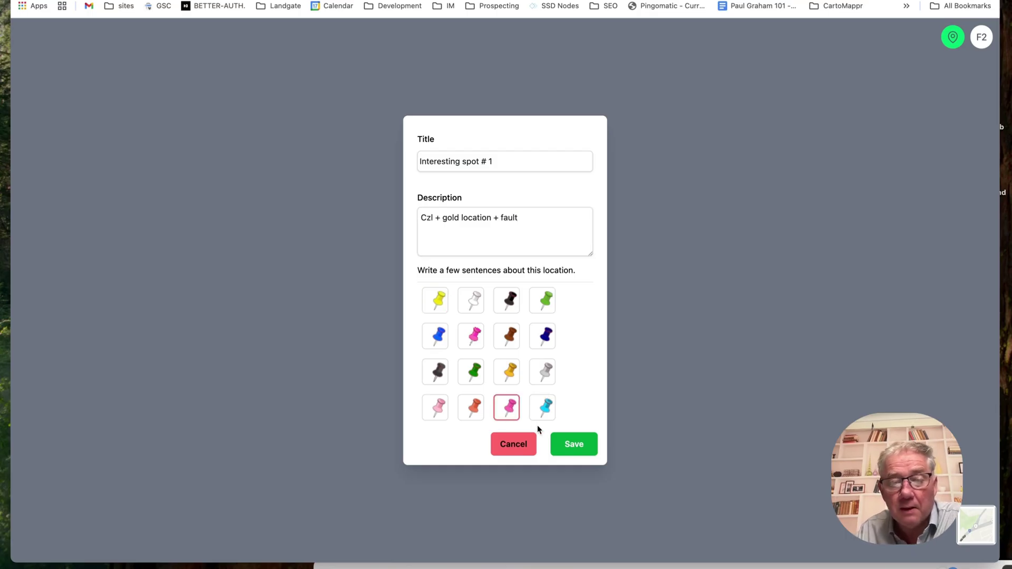
pyautogui.click(574, 445)
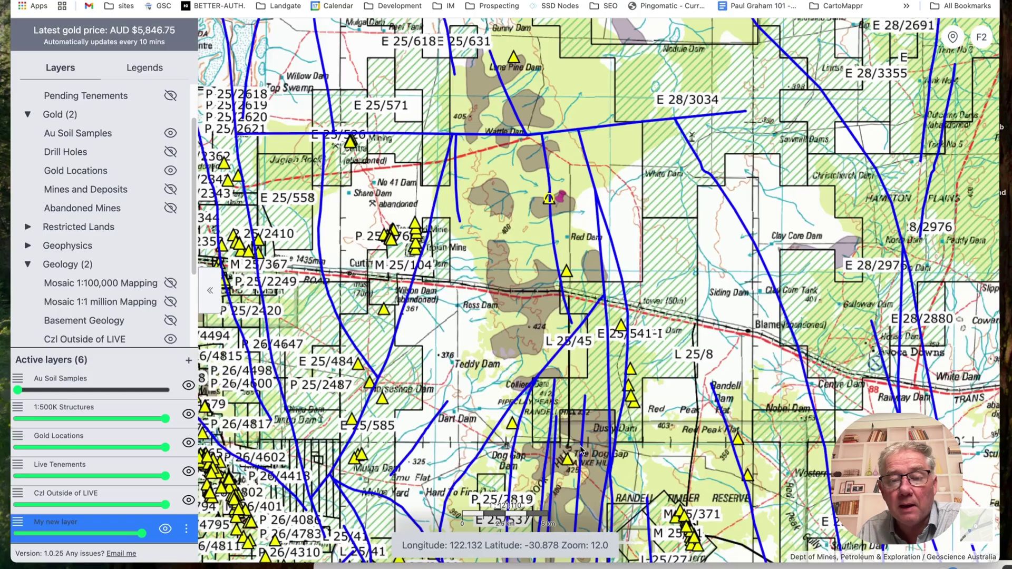
# Step: Drop a second pink pin titled 'Another spot' south of Red Dam
pyautogui.click(953, 38)
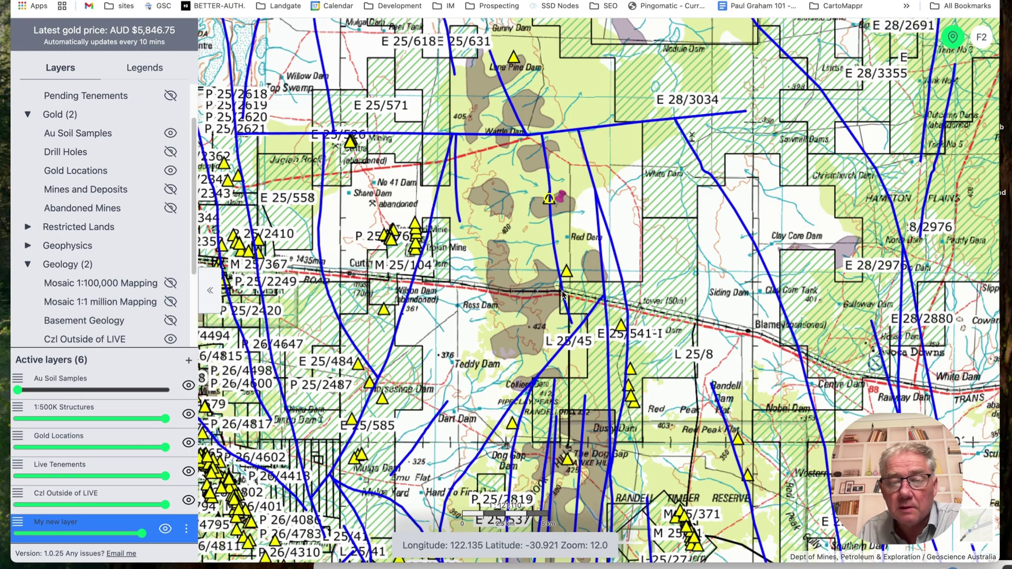
pyautogui.click(554, 275)
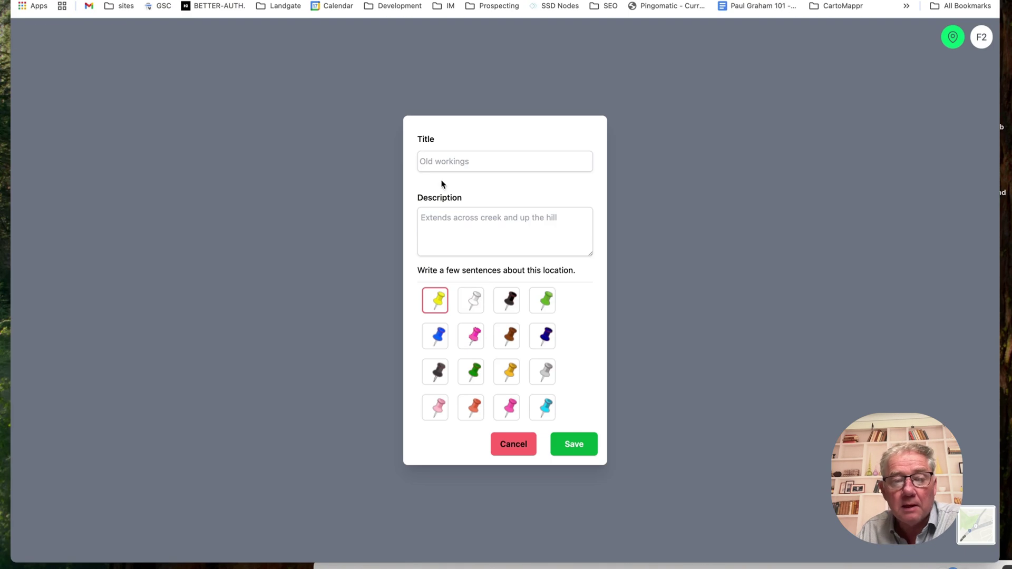
pyautogui.click(448, 161)
pyautogui.write('Another spot')
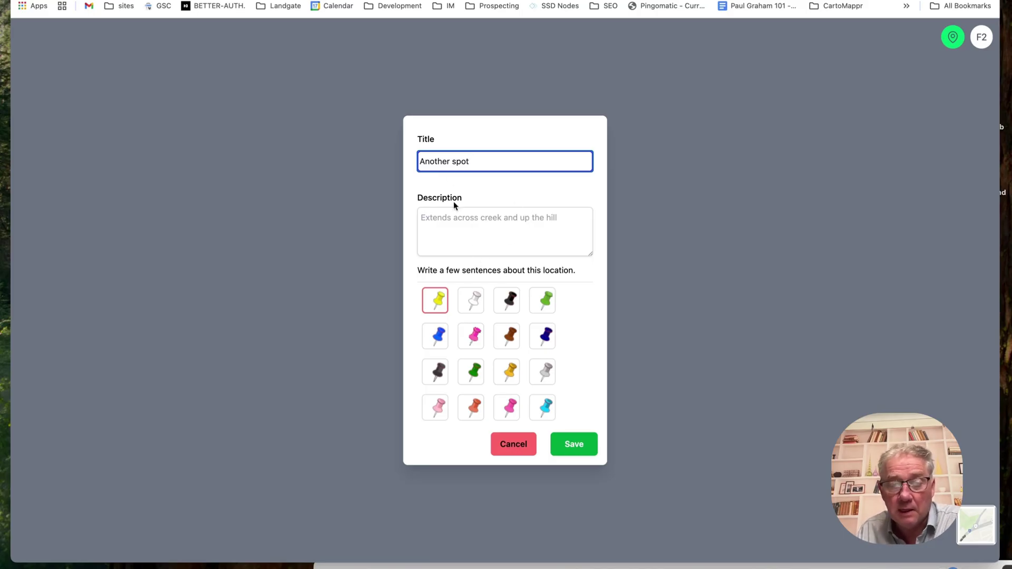
pyautogui.click(514, 413)
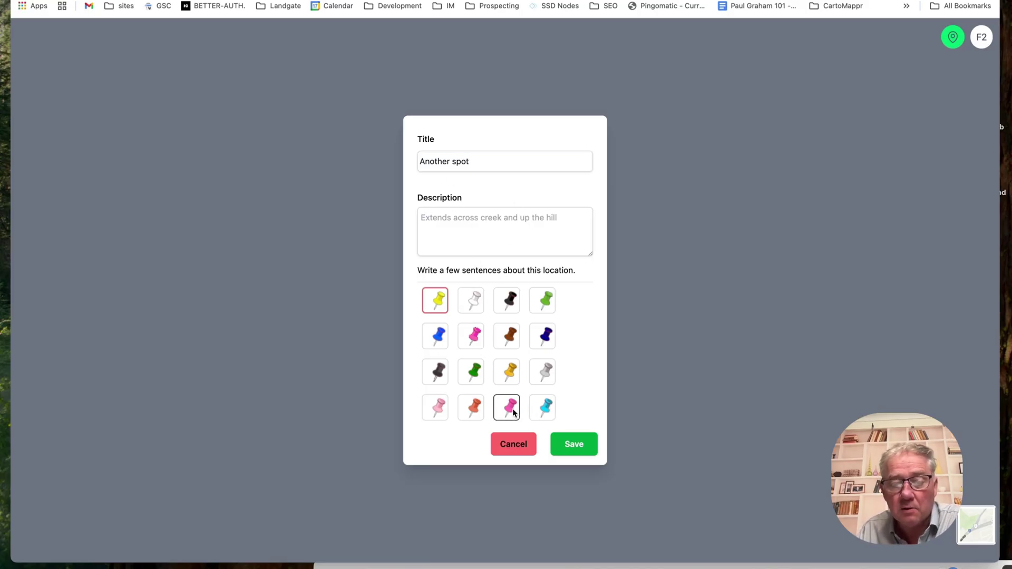
pyautogui.click(586, 446)
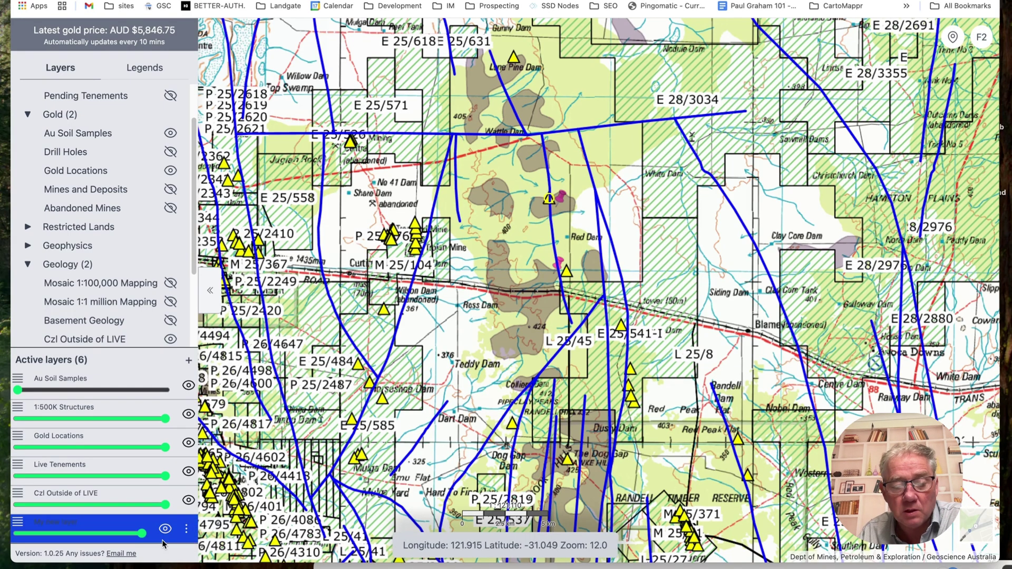
# Step: Download My new layer as My-new-layer.geojson into Downloads, then remove it from active layers
pyautogui.click(186, 529)
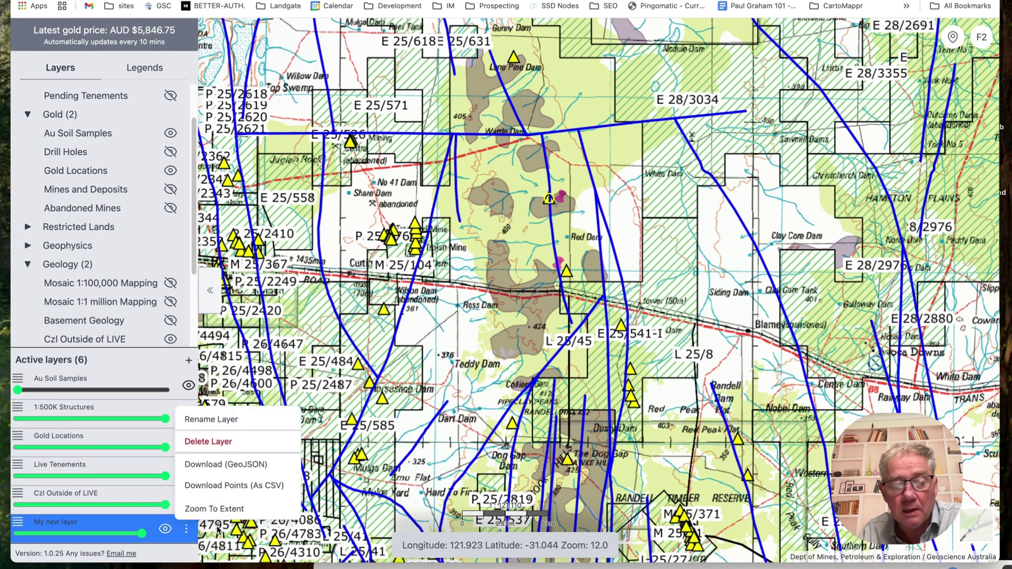
pyautogui.click(245, 466)
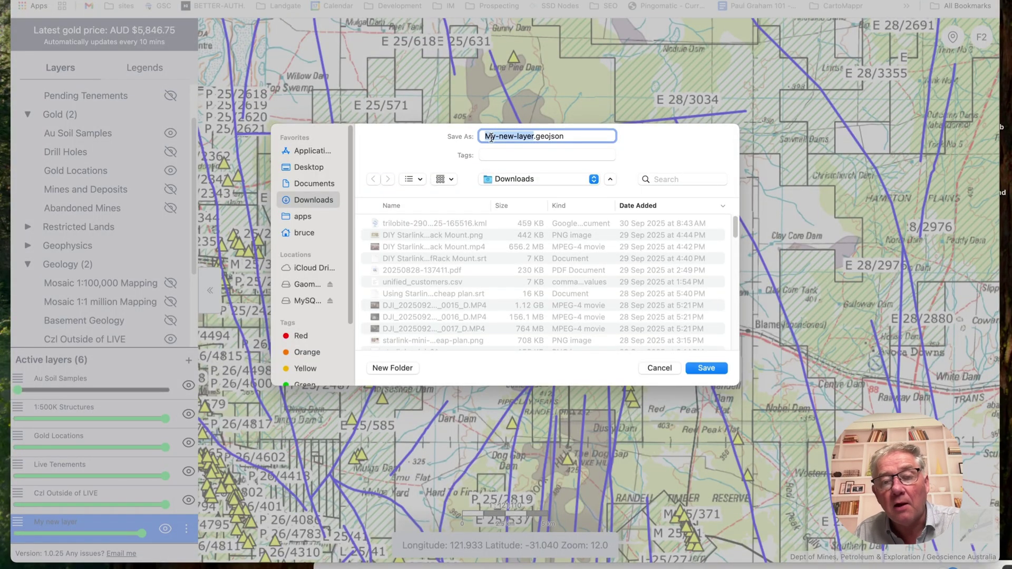
pyautogui.click(718, 370)
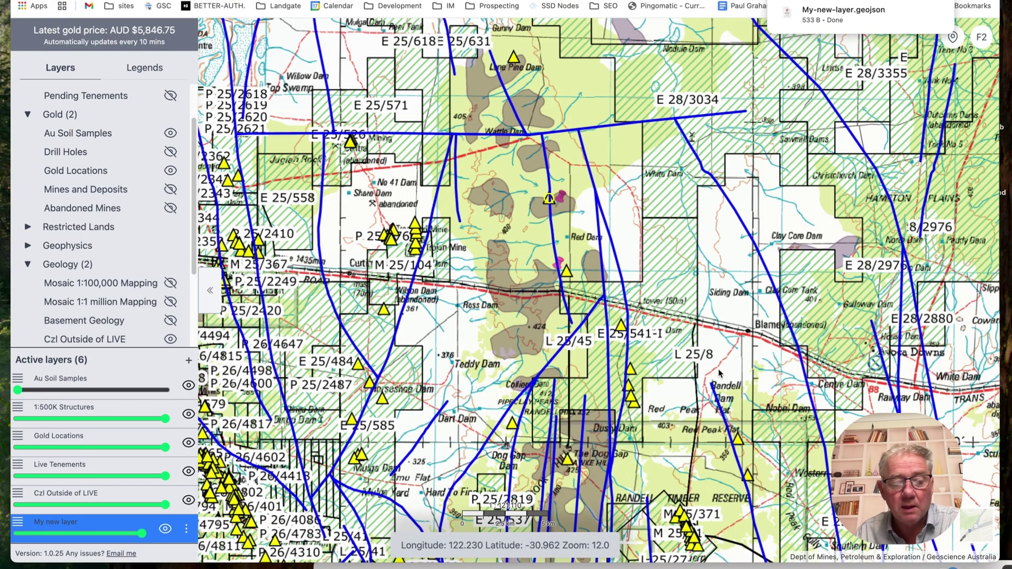
pyautogui.click(166, 529)
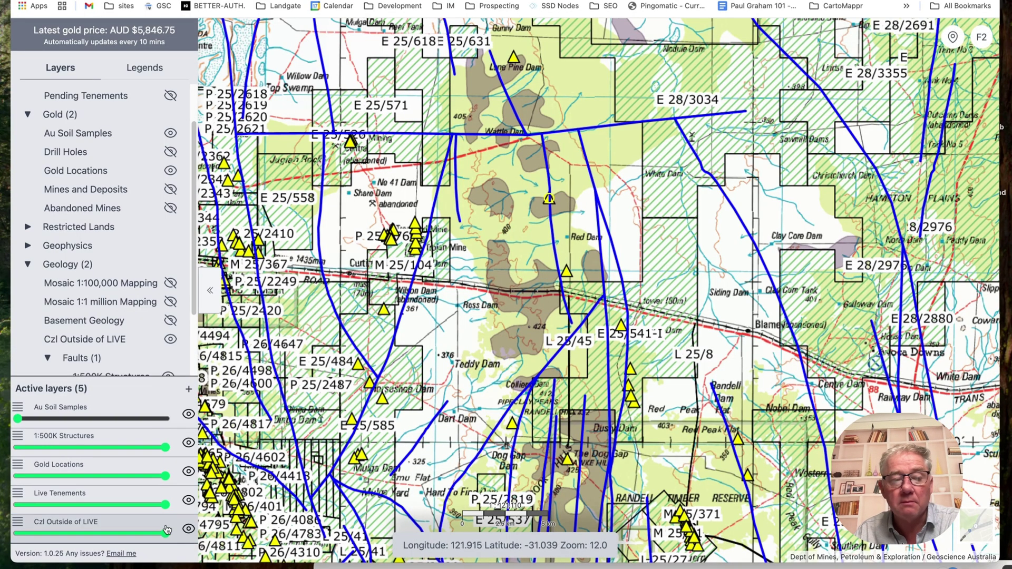
# Step: Show the Downloads folder in Finder and move its window clear of the map
pyautogui.moveTo(186, 564)
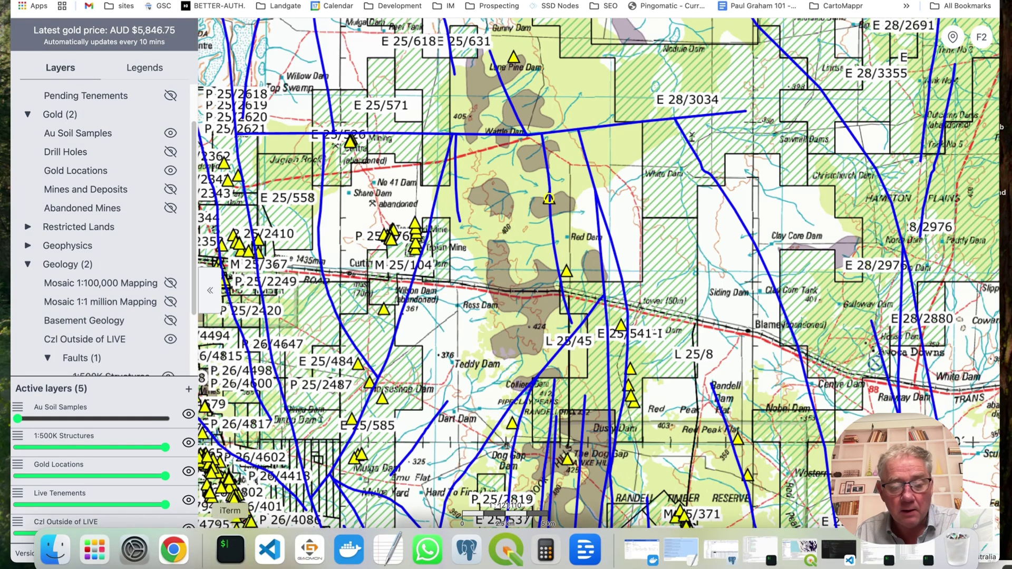
pyautogui.click(55, 550)
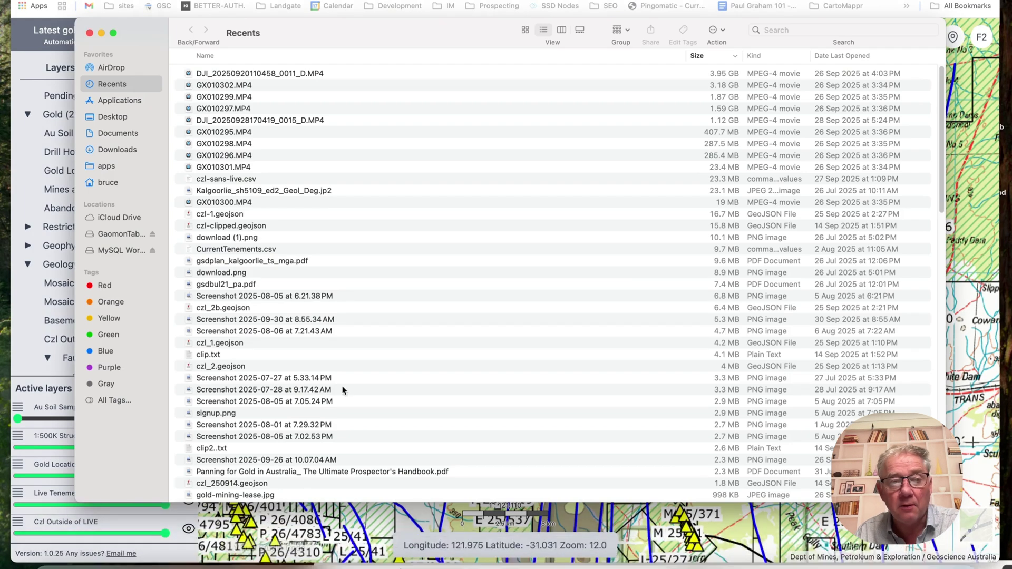
pyautogui.click(109, 152)
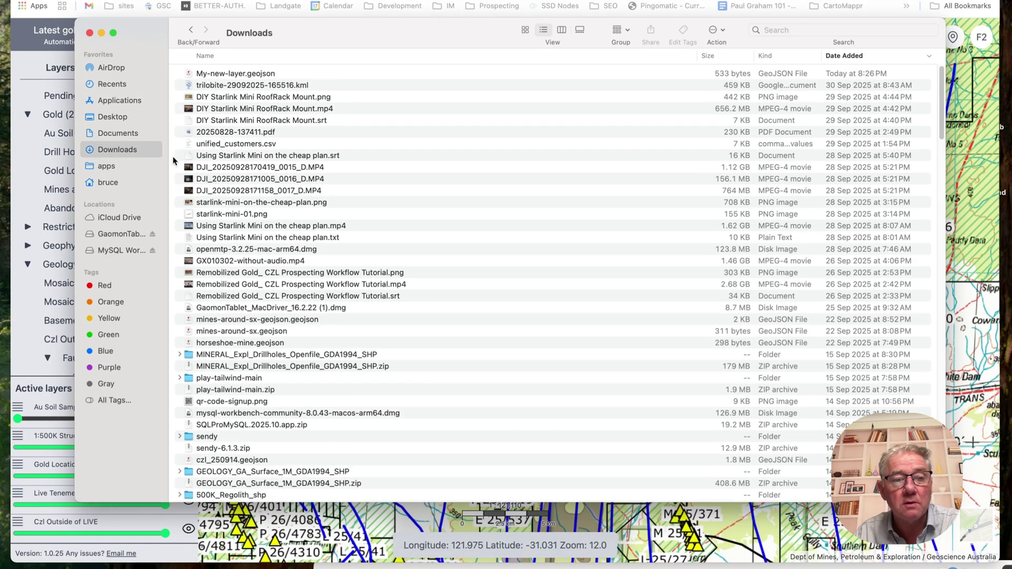
pyautogui.moveTo(333, 23); pyautogui.dragTo(550, 227)
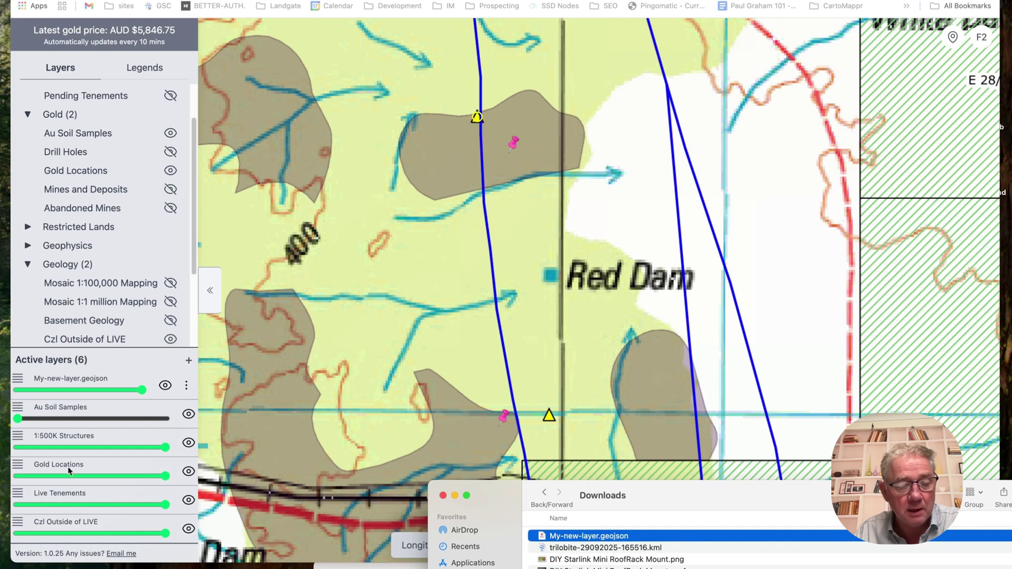
# Step: Select the re-imported My-new-layer.geojson layer and view the first pink pin's details
pyautogui.click(66, 380)
pyautogui.click(65, 379)
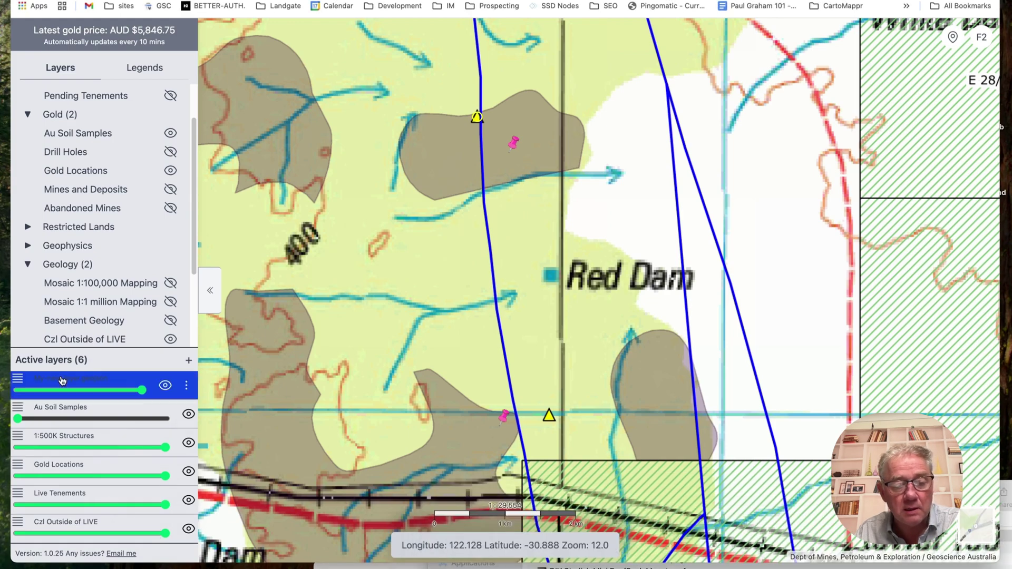
pyautogui.click(512, 149)
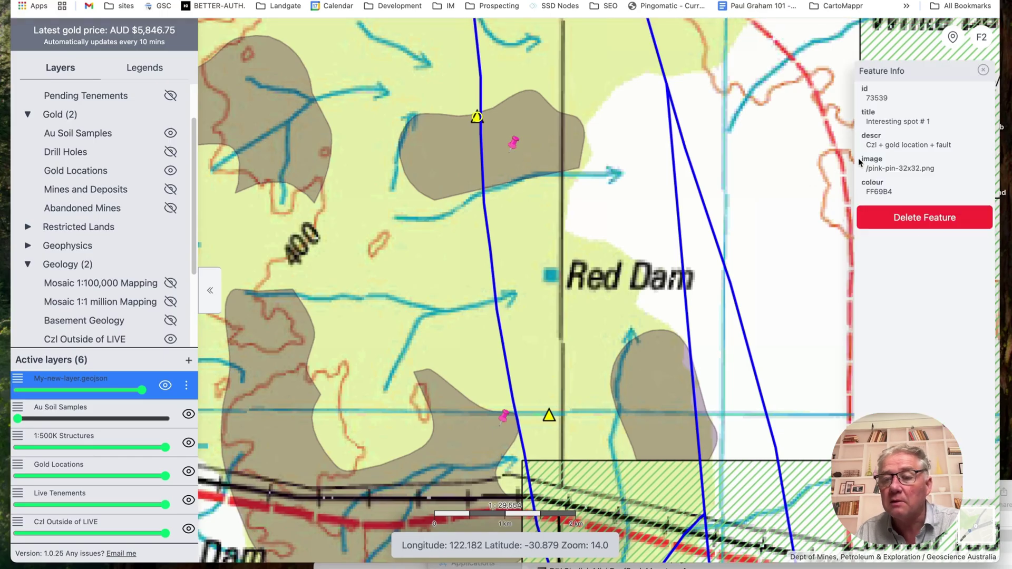